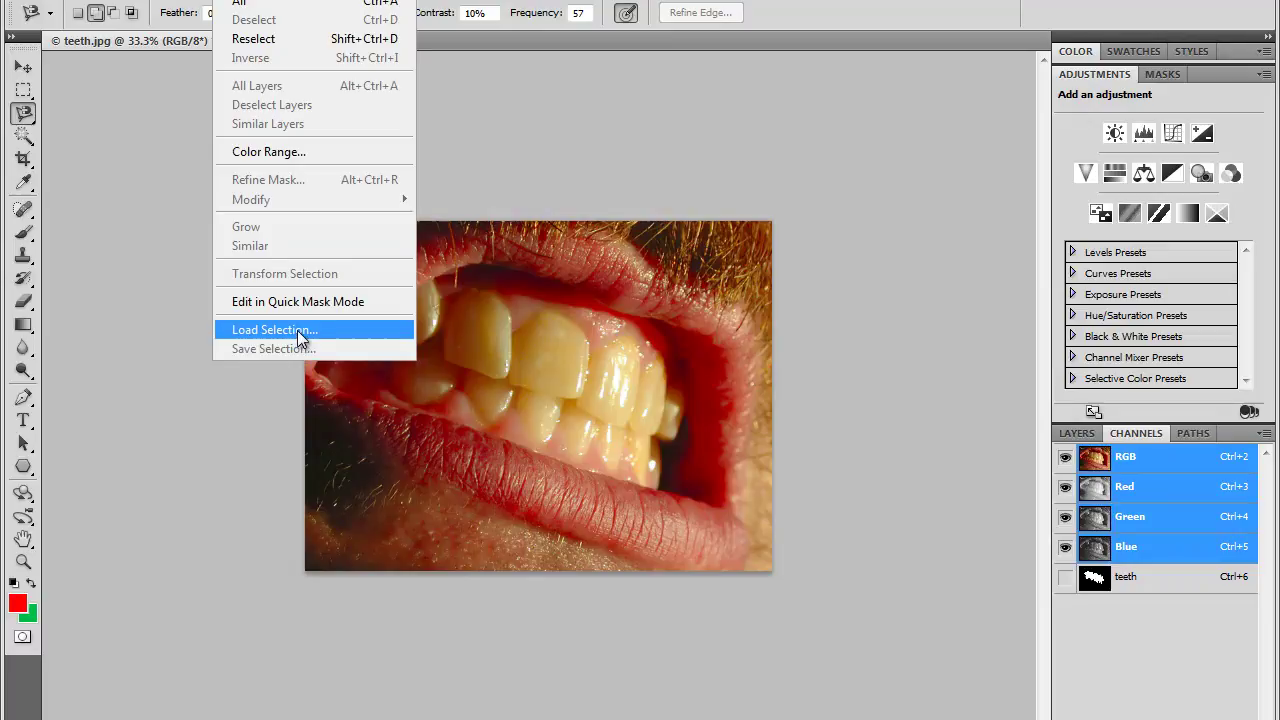
Load the teeth channel of teeth.jpg as a new selection and deselect it.
{"action": "left_click", "coordinate": [297, 330]}
{"action": "left_click", "coordinate": [730, 220]}
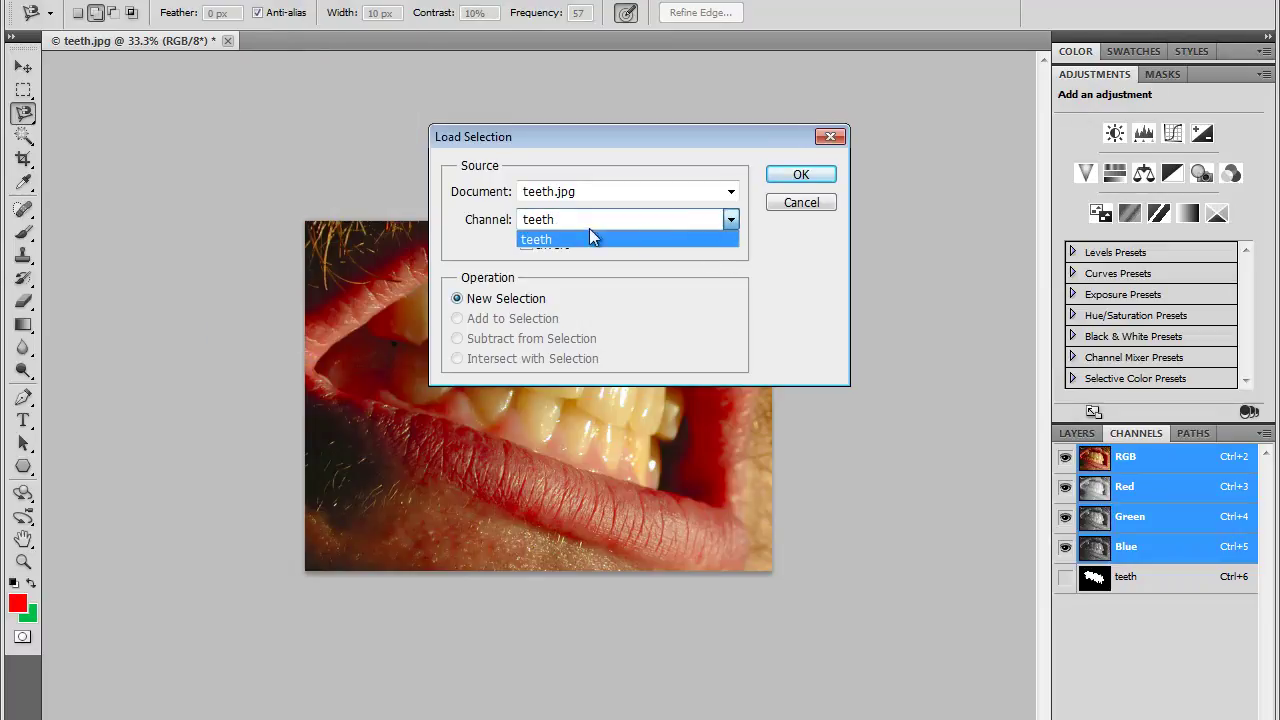
{"action": "left_click", "coordinate": [569, 240]}
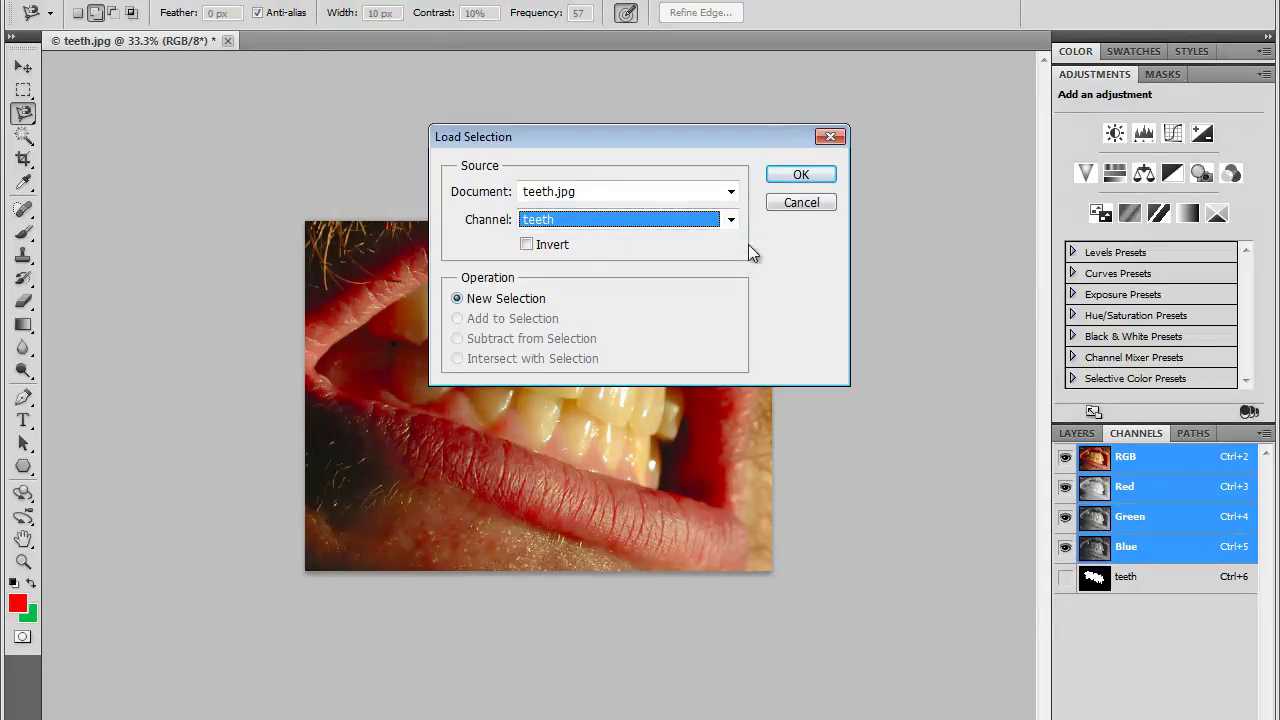
{"action": "left_click", "coordinate": [798, 176]}
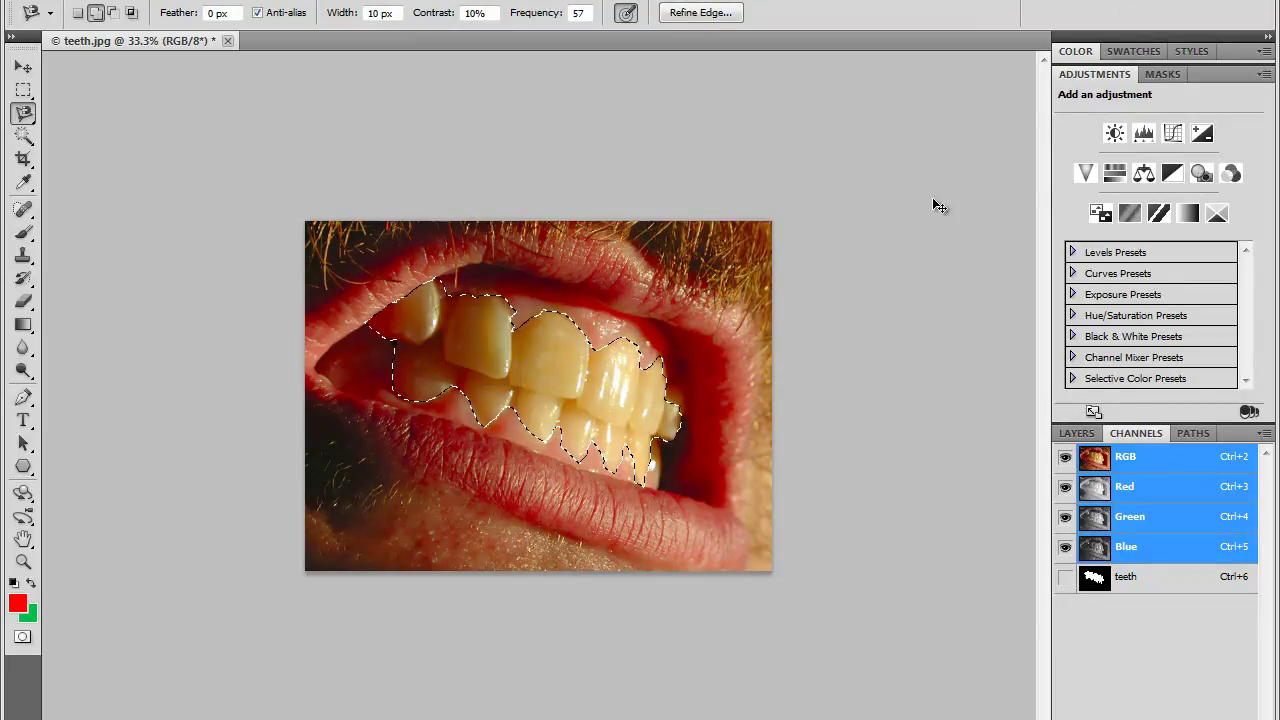
{"action": "key", "text": "ctrl+d"}
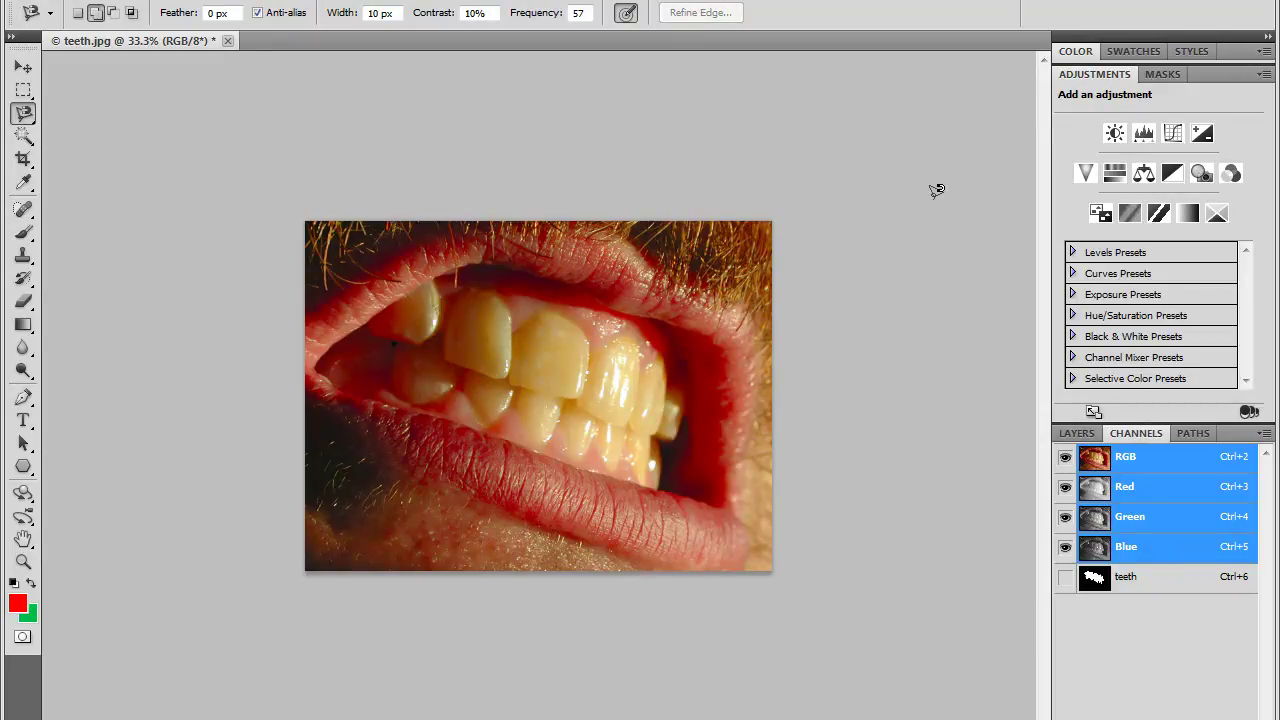
Load the teeth channel as a selection and add a Hue/Saturation adjustment layer masked to it.
{"action": "left_click", "coordinate": [1095, 579], "text": "ctrl"}
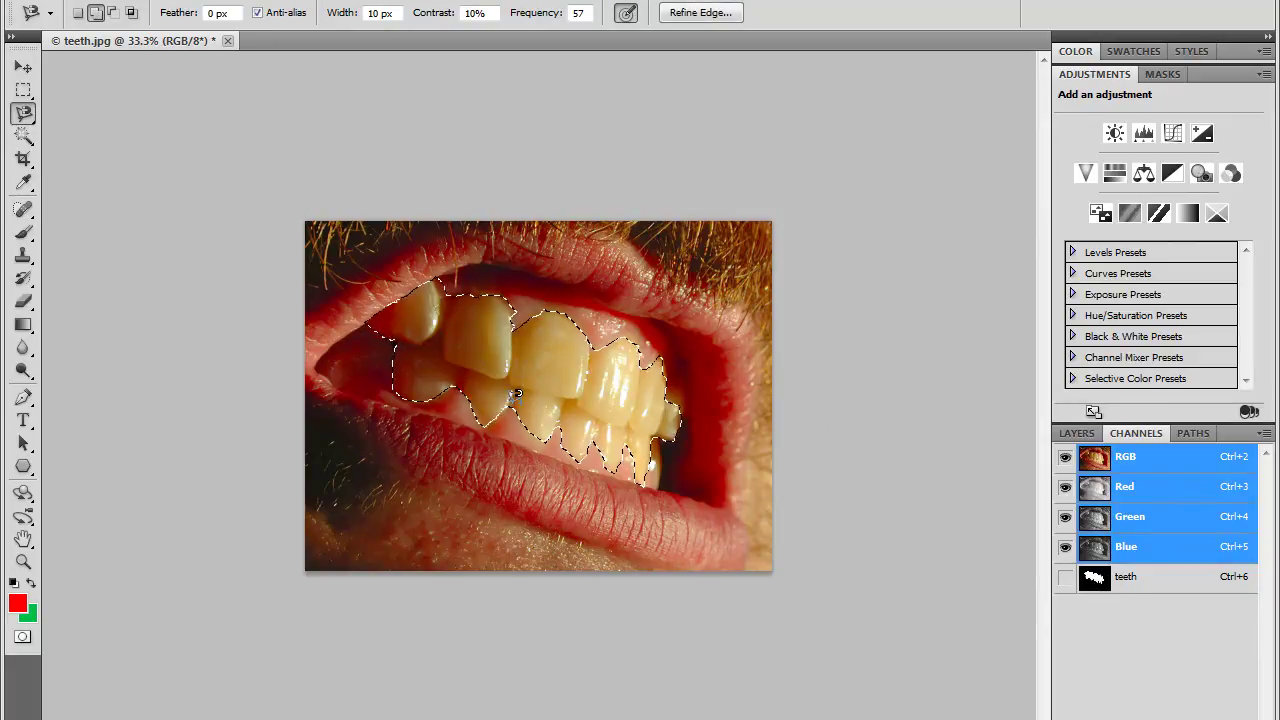
{"action": "left_click", "coordinate": [1078, 434]}
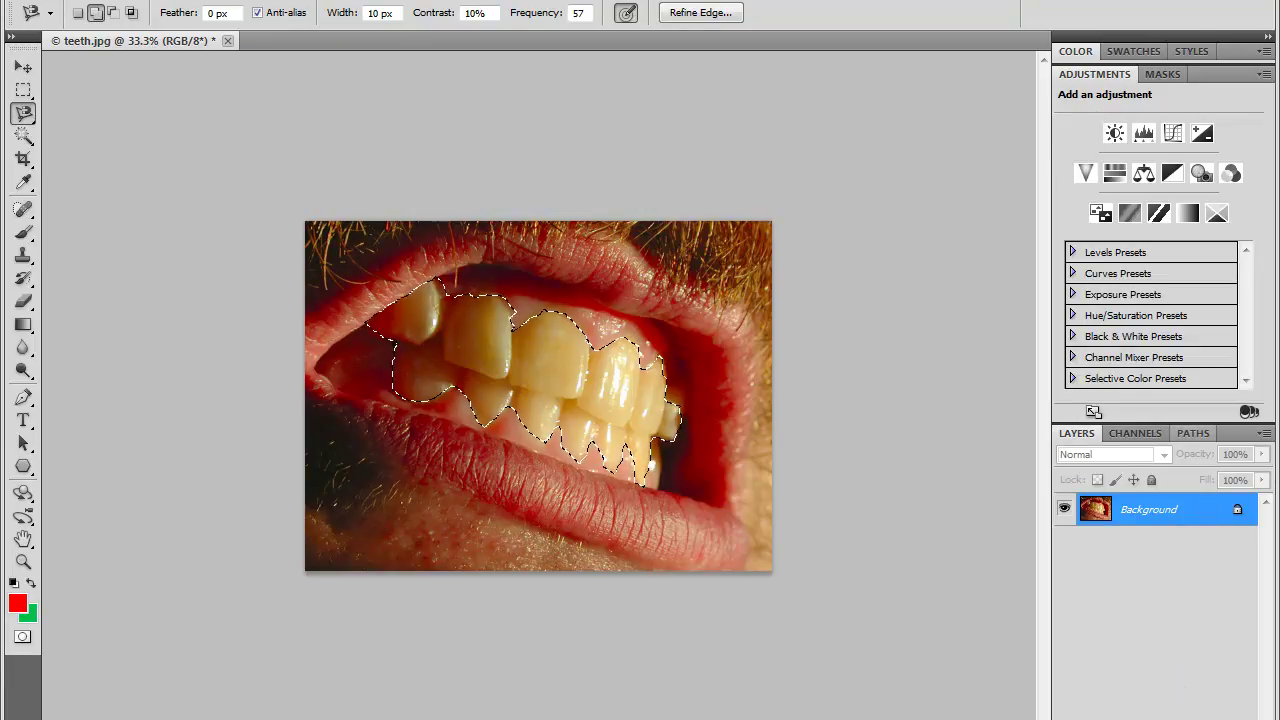
{"action": "left_click", "coordinate": [1164, 718]}
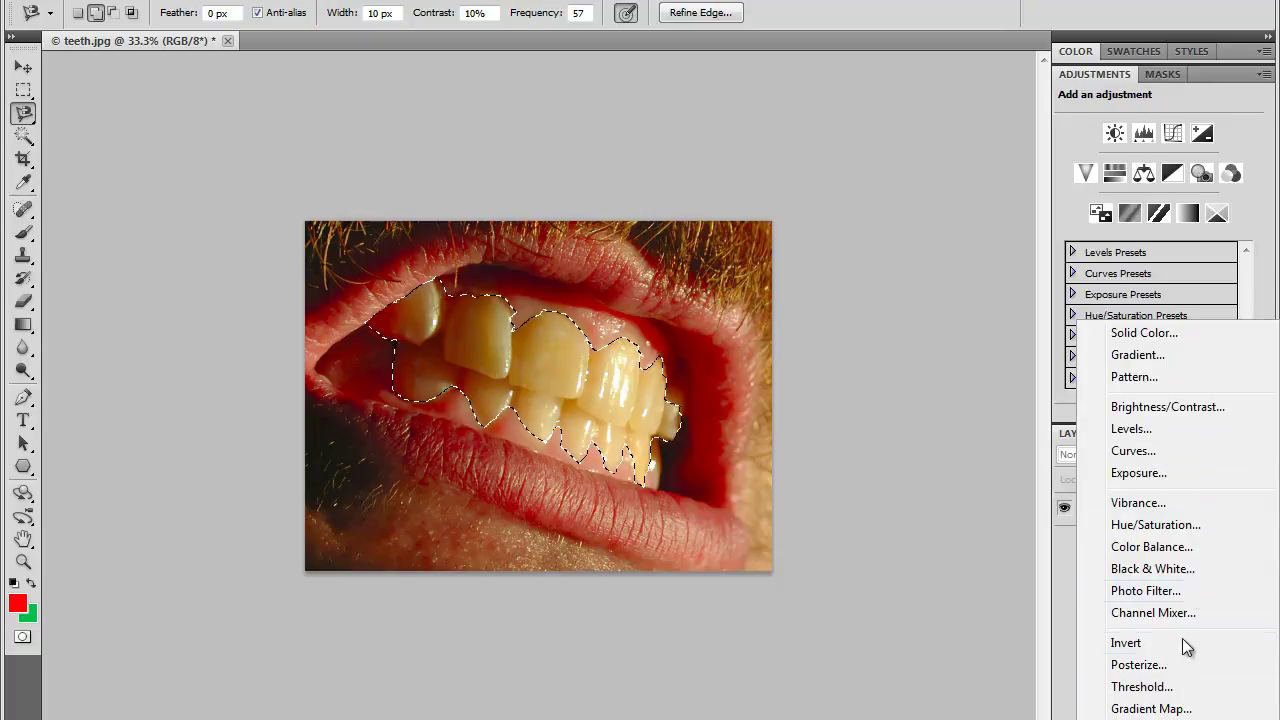
{"action": "left_click", "coordinate": [1058, 639]}
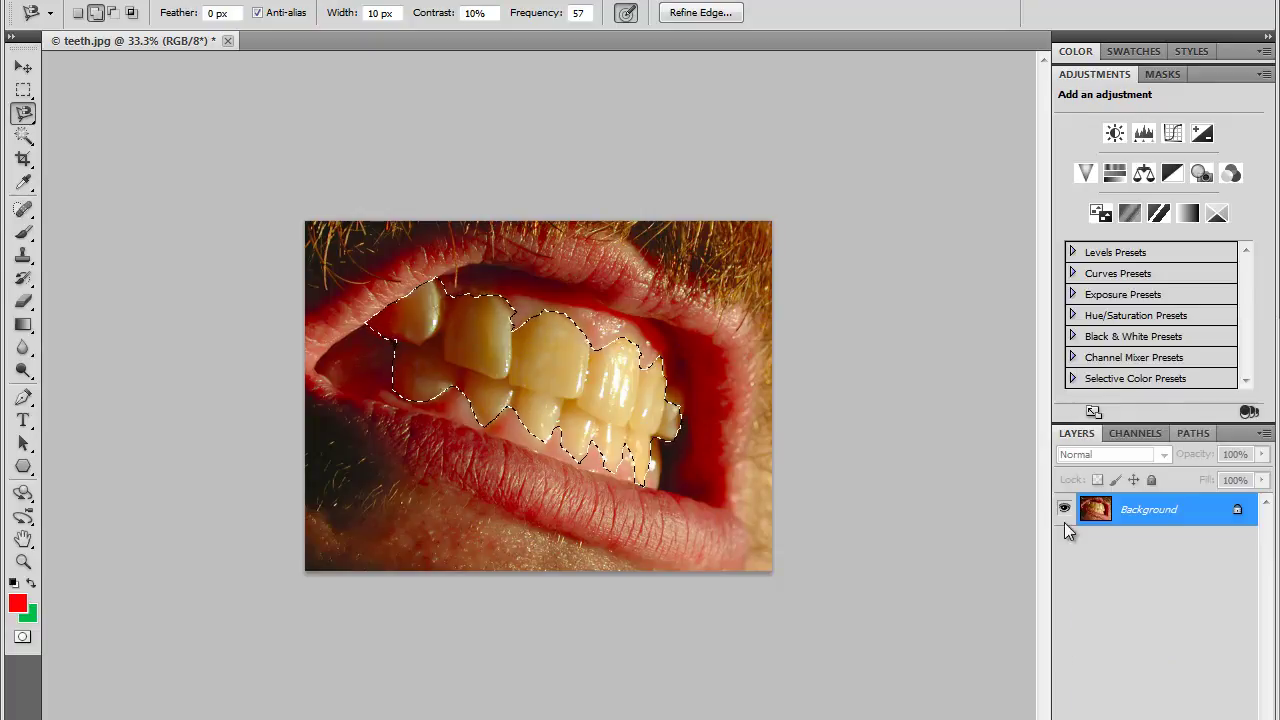
{"action": "left_click", "coordinate": [1113, 175]}
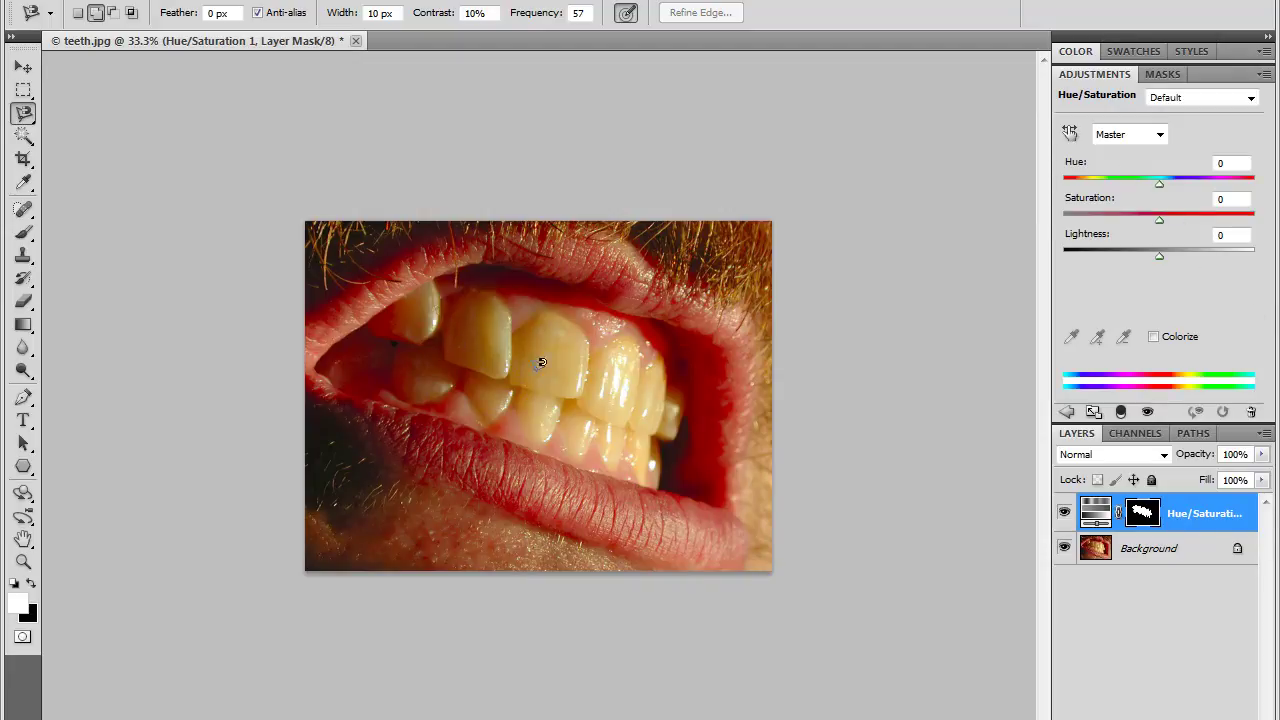
Reduce the saturation of the Yellows to -68 in the Hue/Saturation adjustment.
{"action": "left_click", "coordinate": [1157, 135]}
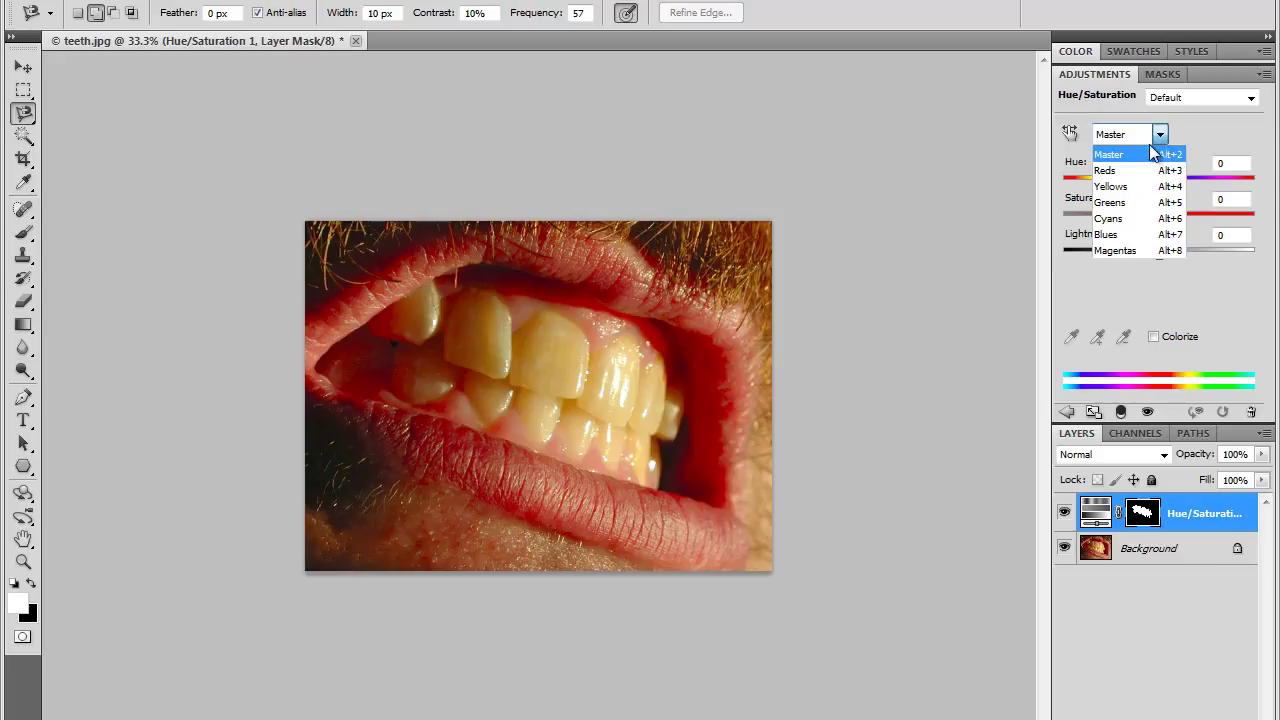
{"action": "left_click", "coordinate": [1112, 186]}
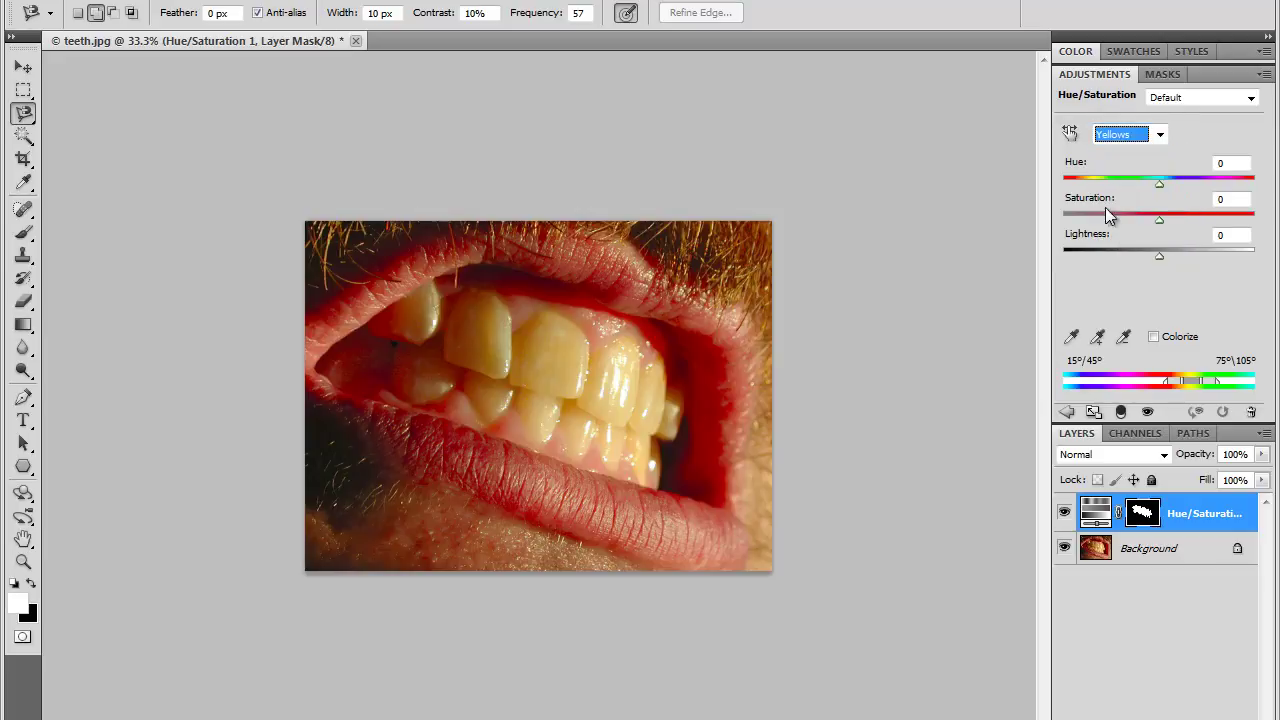
{"action": "left_click_drag", "start_coordinate": [1157, 221], "coordinate": [1093, 221]}
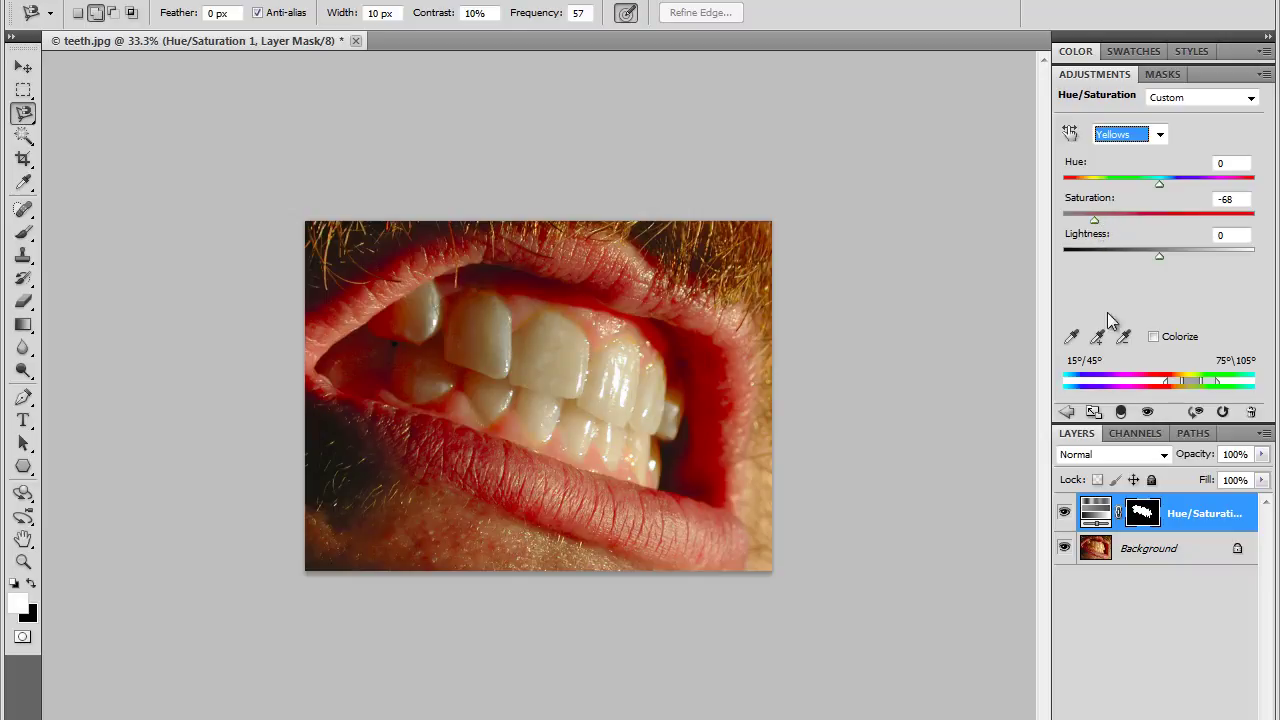
Compare the teeth with and without the Hue/Saturation adjustment by toggling that layer's visibility.
{"action": "left_click", "coordinate": [1147, 414]}
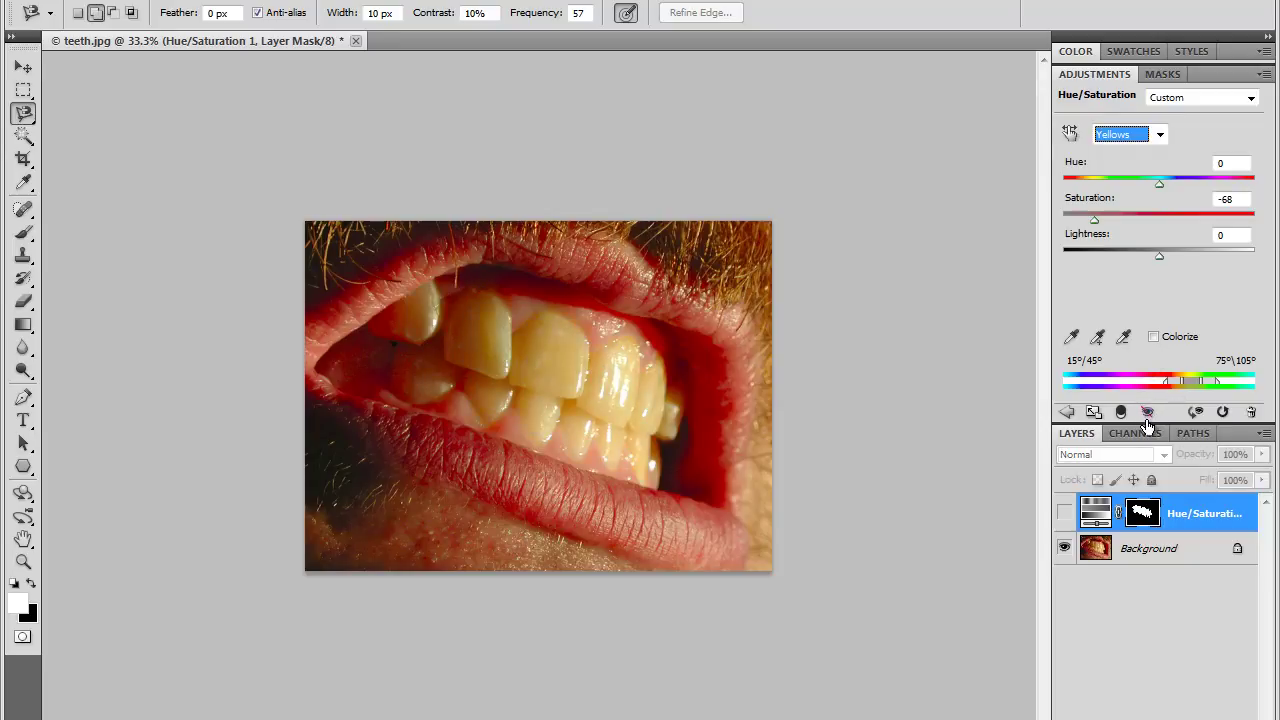
{"action": "left_click", "coordinate": [1149, 414]}
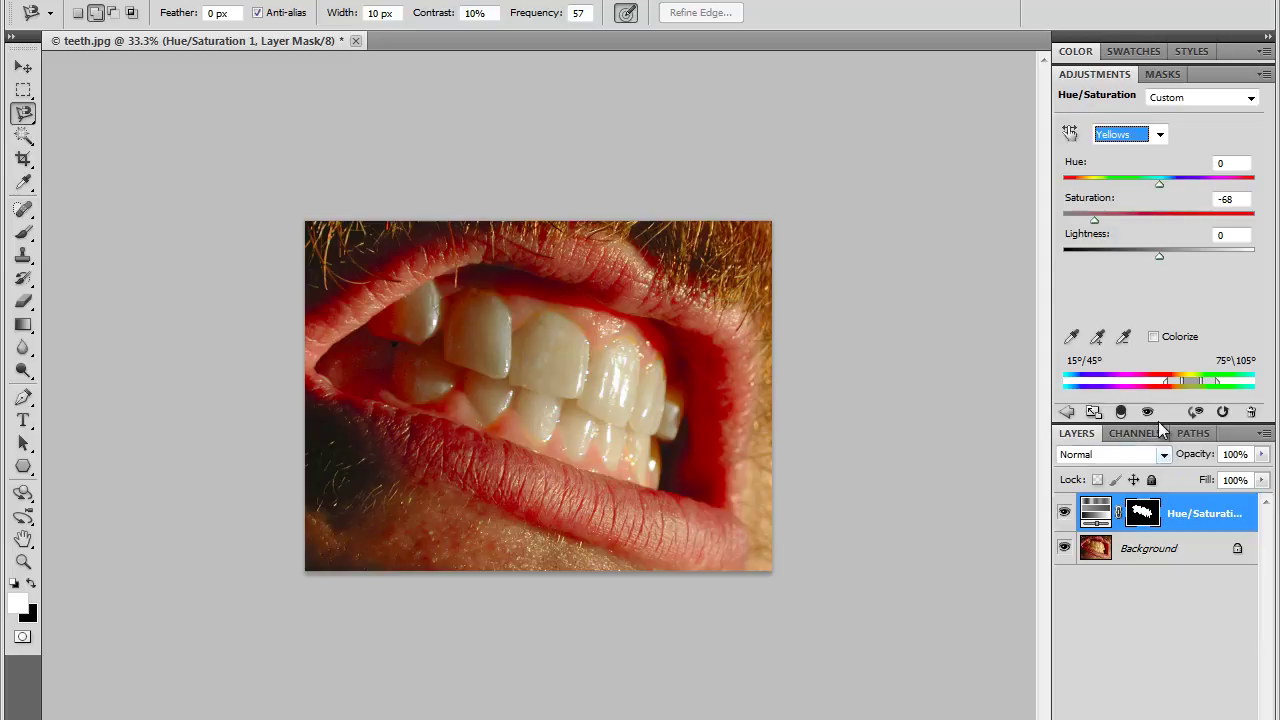
{"action": "left_click", "coordinate": [1149, 414]}
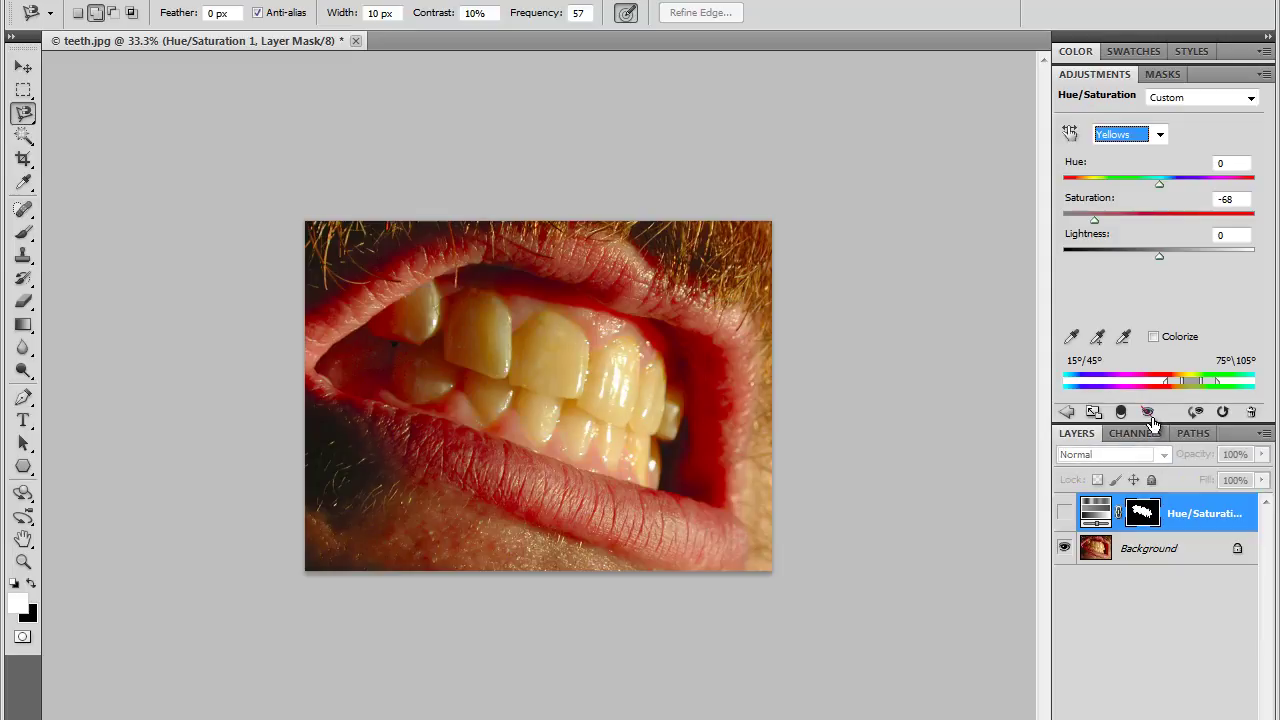
{"action": "left_click", "coordinate": [1154, 414]}
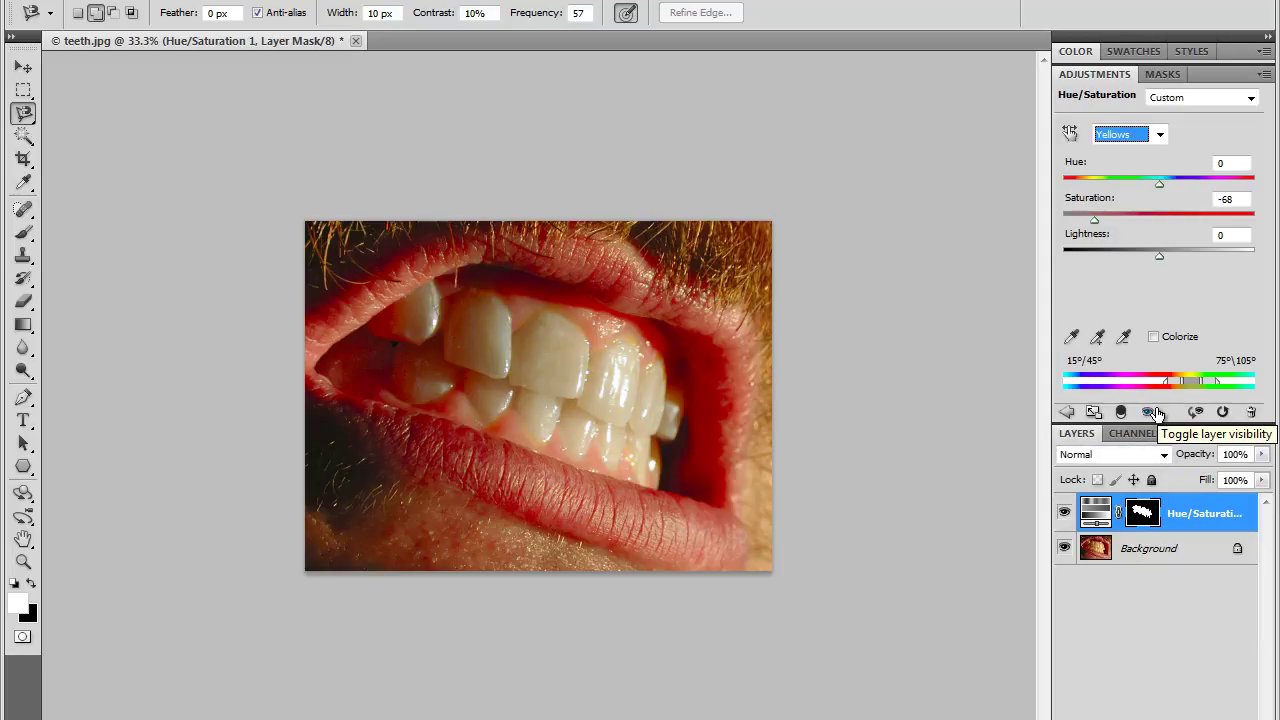
{"action": "left_click", "coordinate": [1148, 414]}
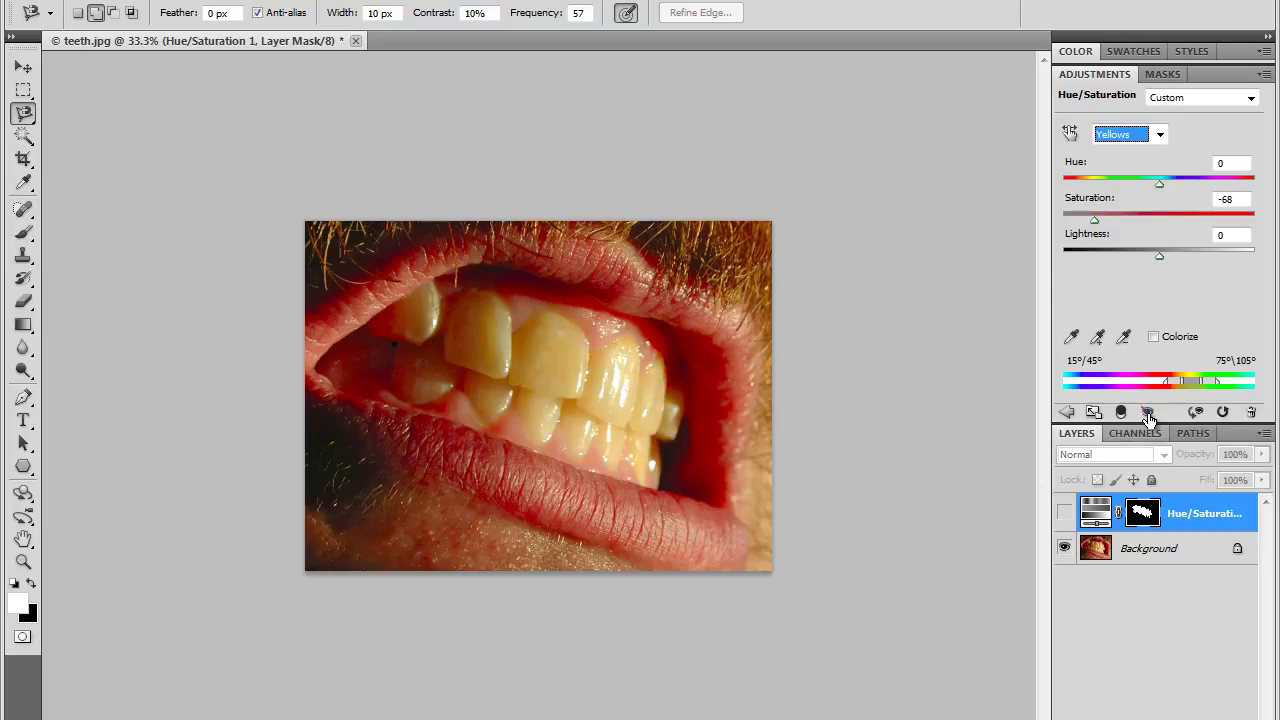
{"action": "left_click", "coordinate": [1148, 414]}
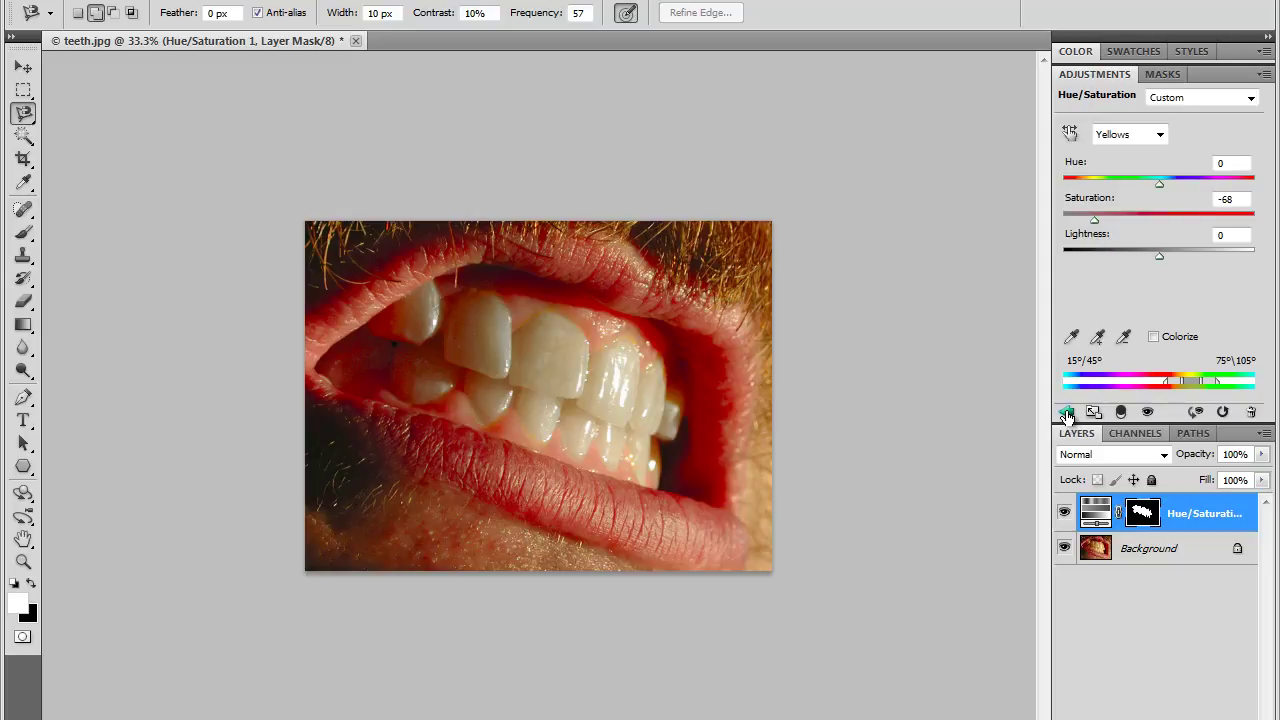
{"action": "left_click", "coordinate": [1067, 414]}
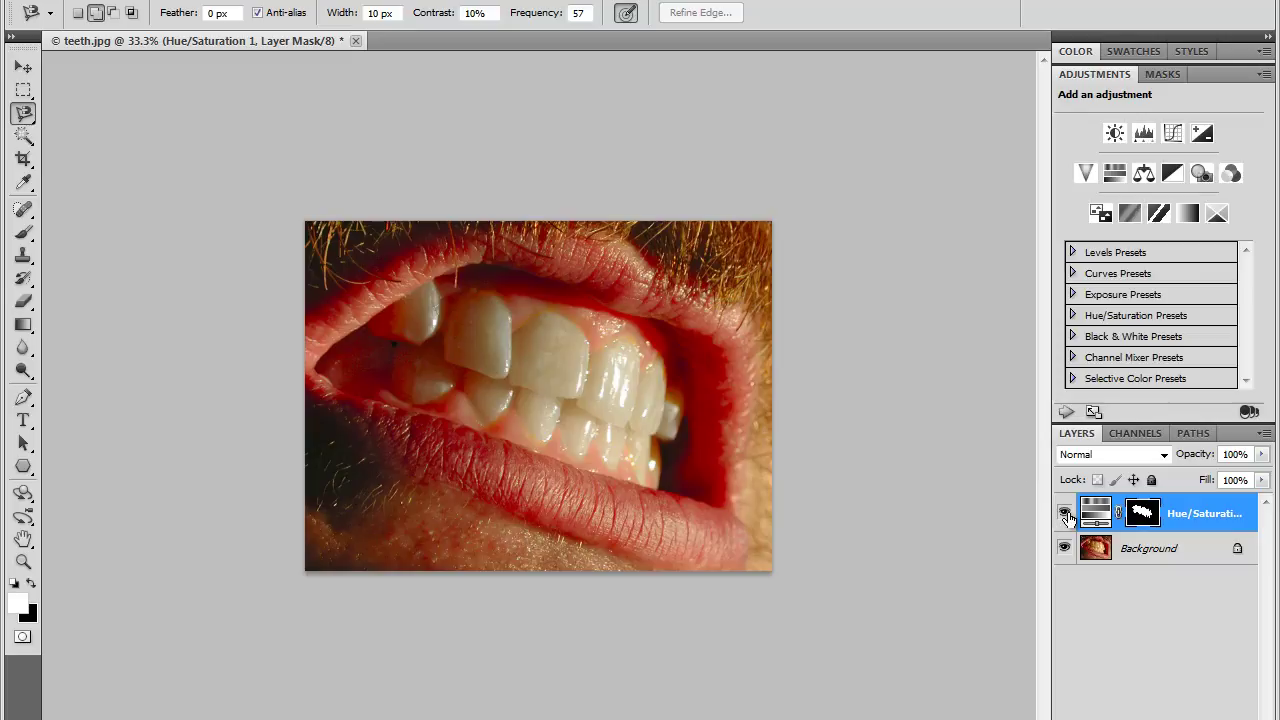
{"action": "left_click", "coordinate": [1064, 513]}
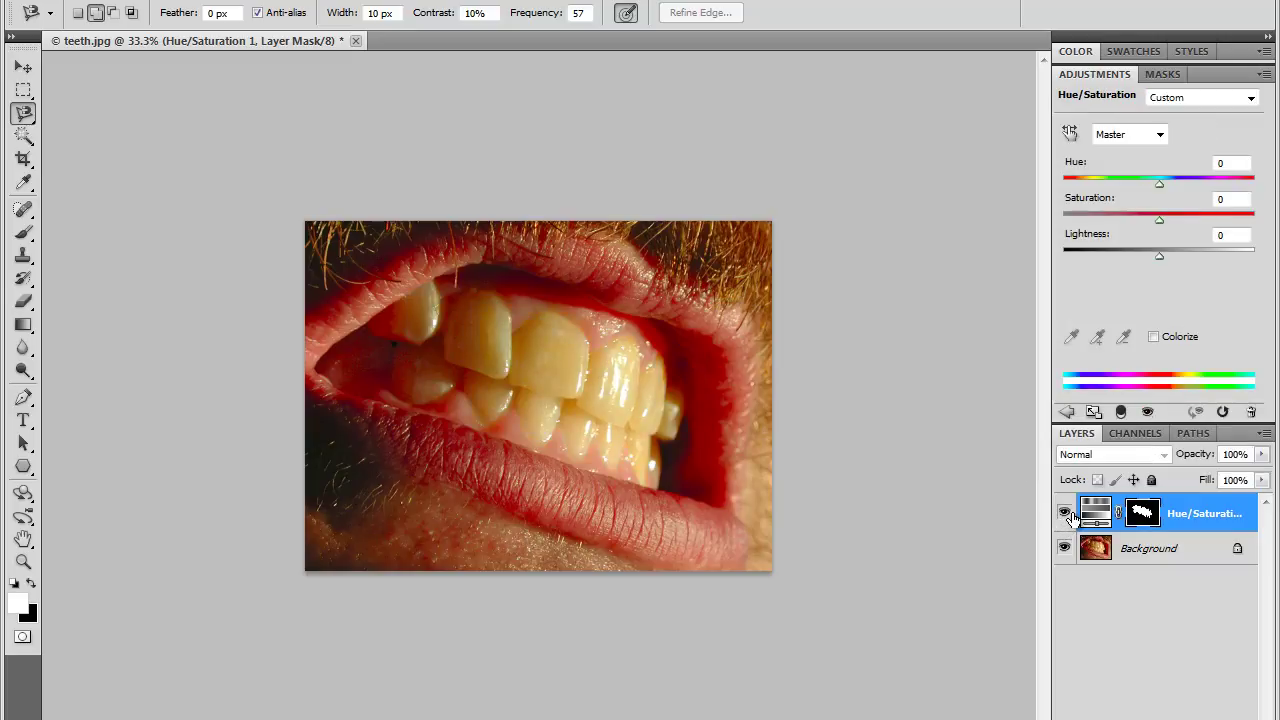
{"action": "left_click", "coordinate": [1064, 513]}
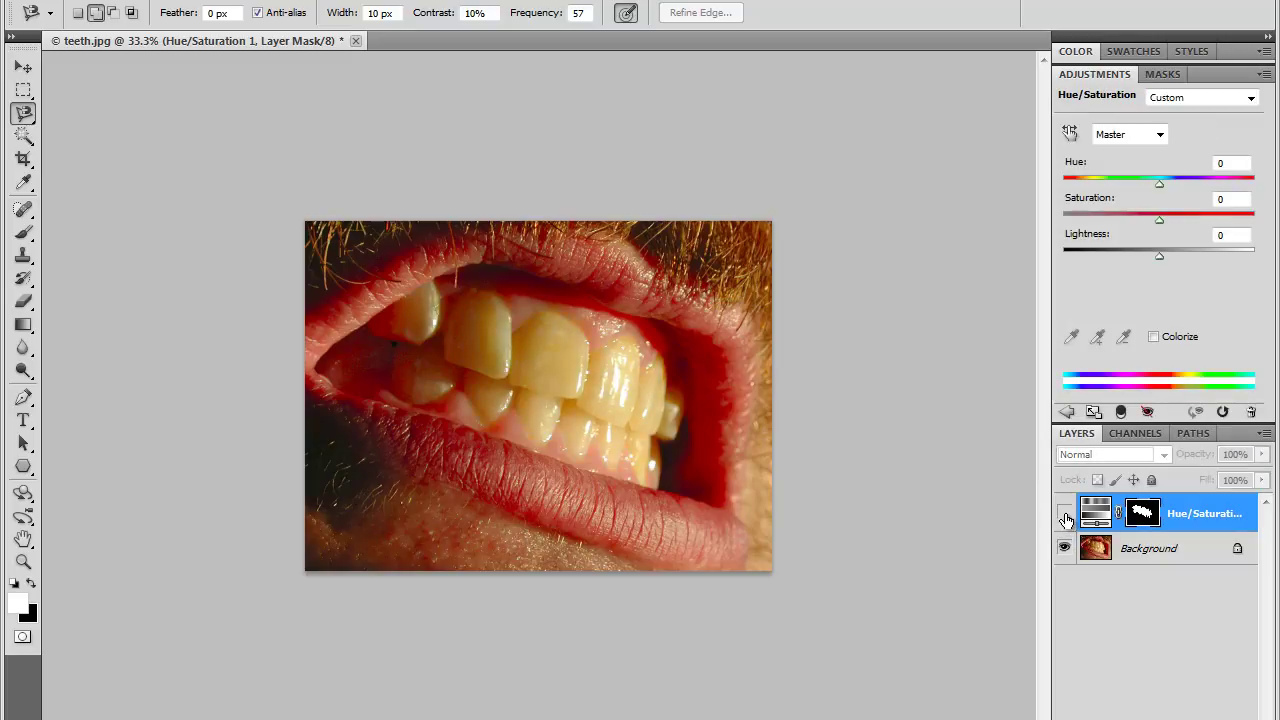
{"action": "left_click", "coordinate": [1064, 513]}
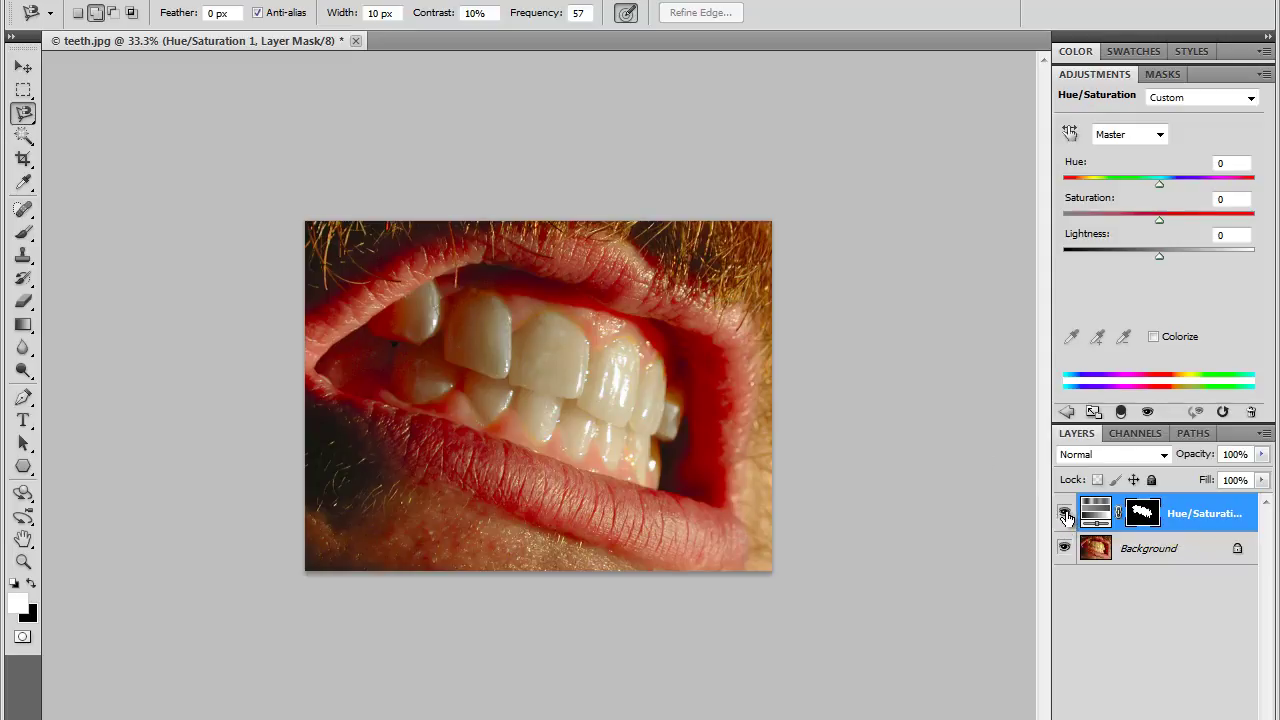
Hide the Hue/Saturation 1 layer and duplicate the Background layer under the name whiten.
{"action": "left_click", "coordinate": [1064, 513]}
{"action": "left_click", "coordinate": [1168, 552]}
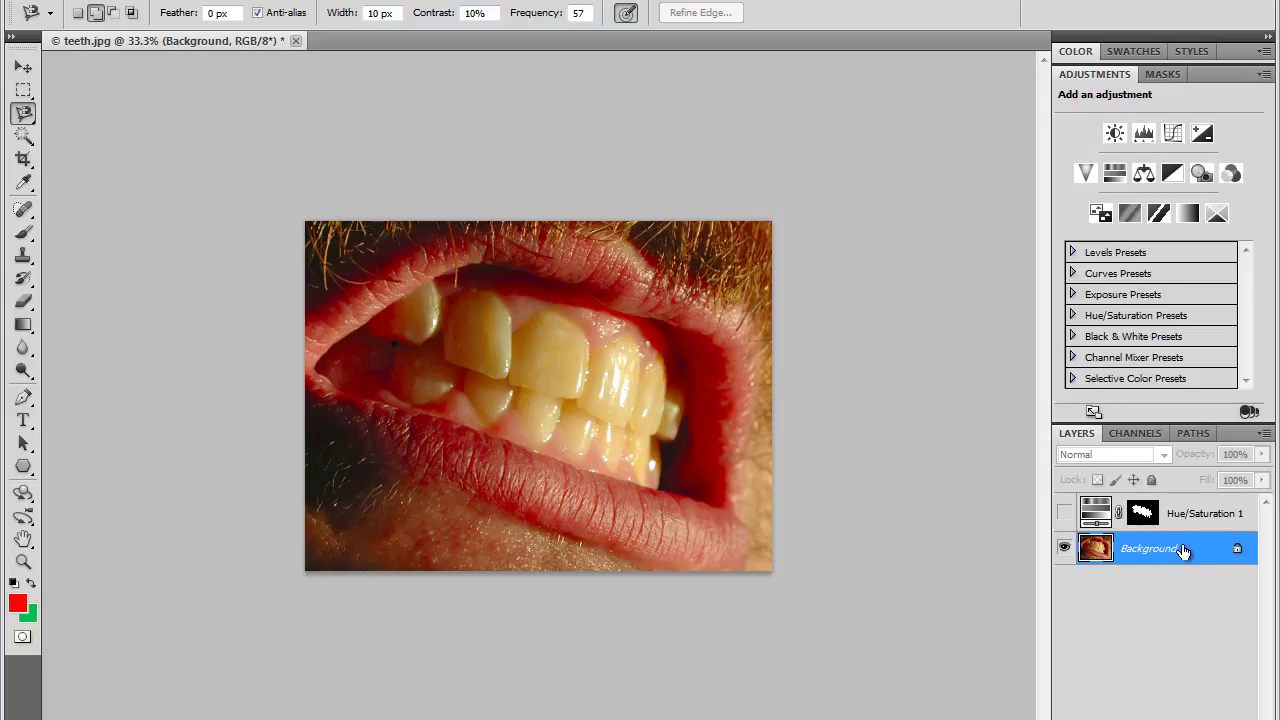
{"action": "left_click_drag", "start_coordinate": [1178, 552], "coordinate": [1214, 712]}
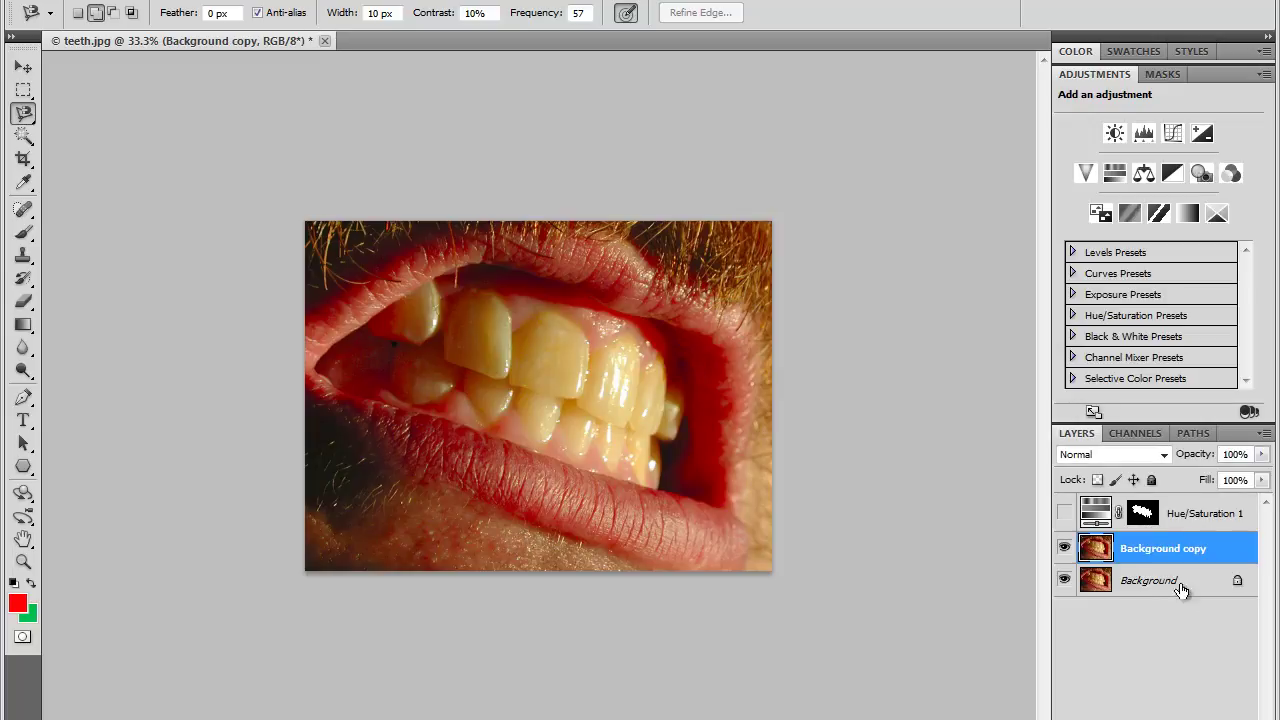
{"action": "double_click", "coordinate": [1155, 550]}
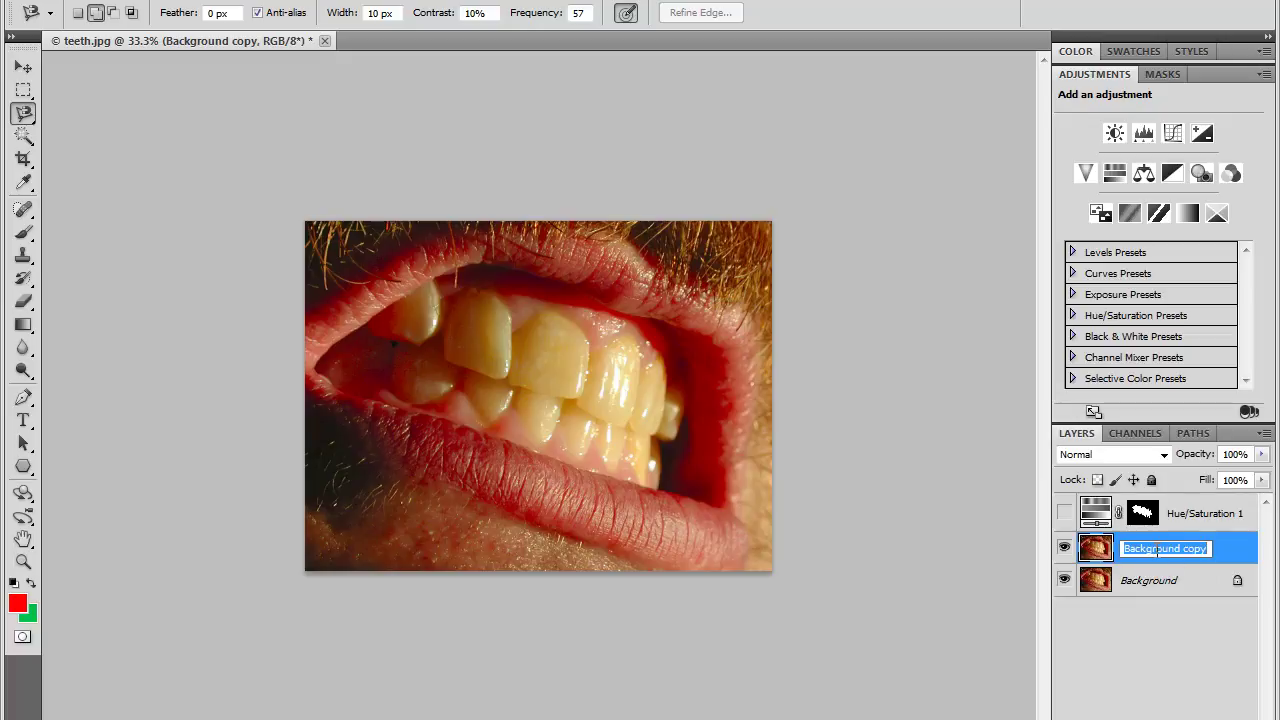
{"action": "type", "text": "whiten"}
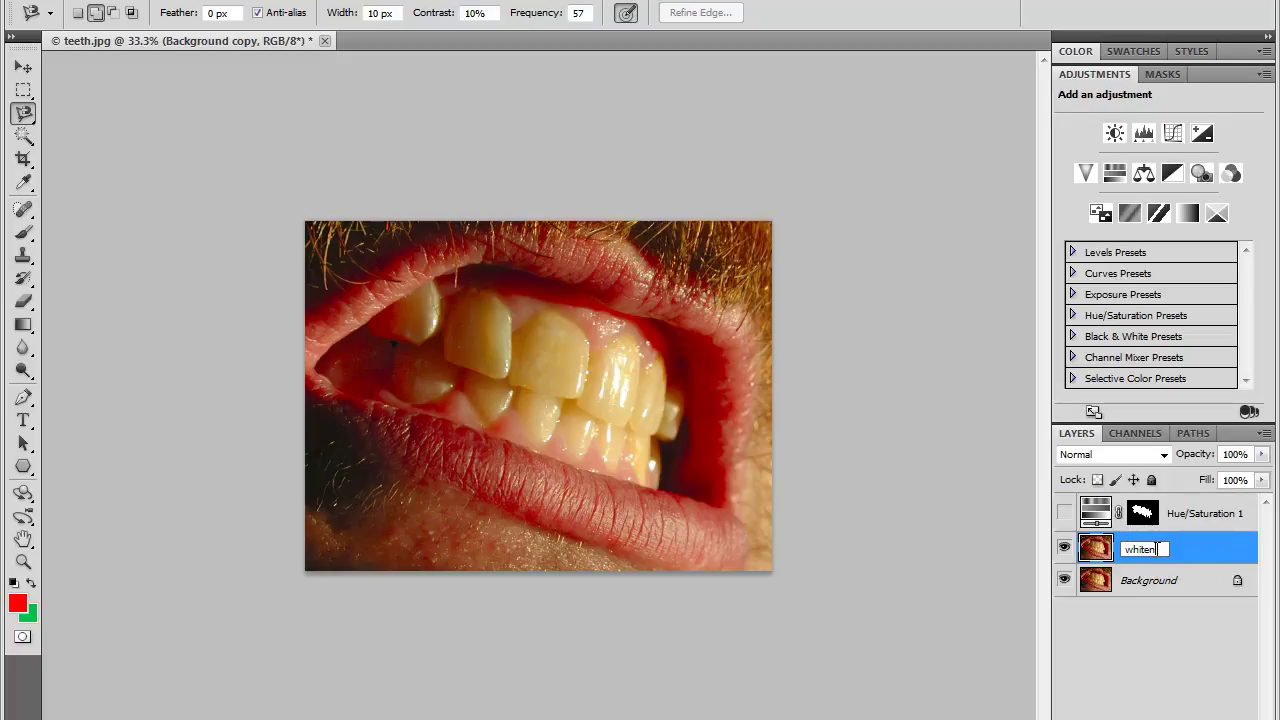
{"action": "key", "text": "Return"}
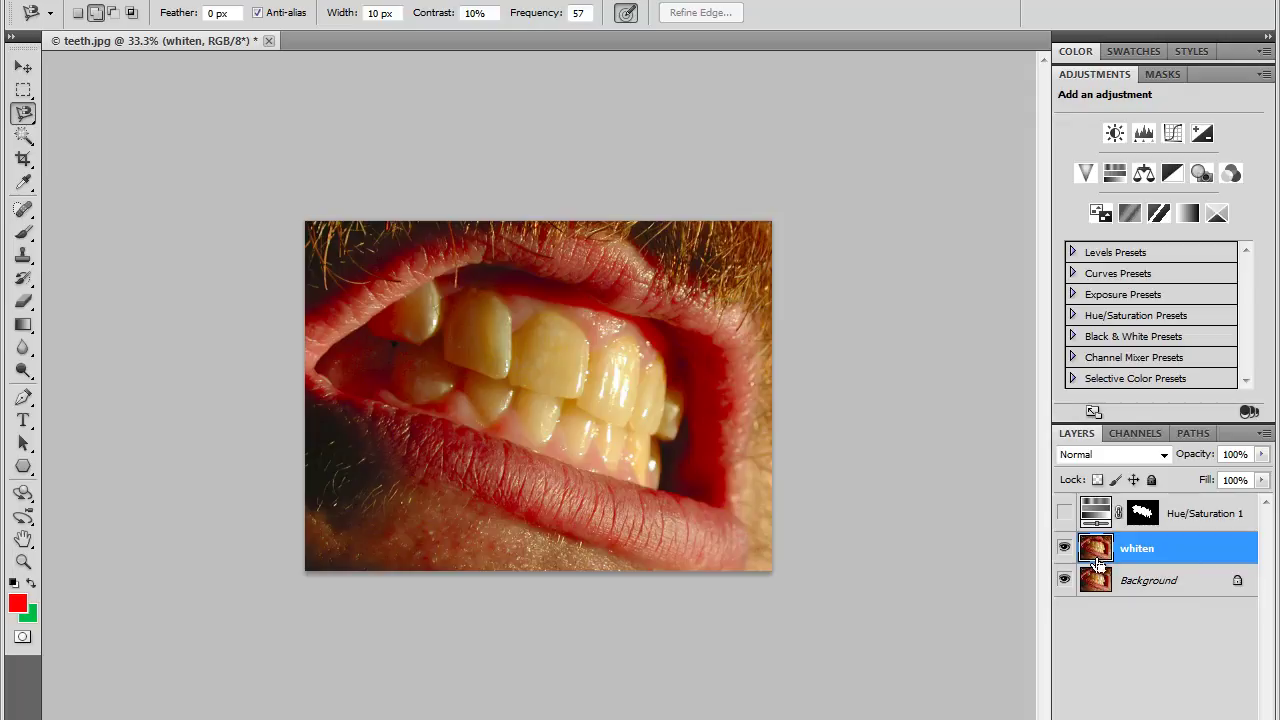
Activate the Brush tool with white as the foreground color and black as the background color.
{"action": "key", "text": "ctrl+plus"}
{"action": "key", "text": "ctrl+plus"}
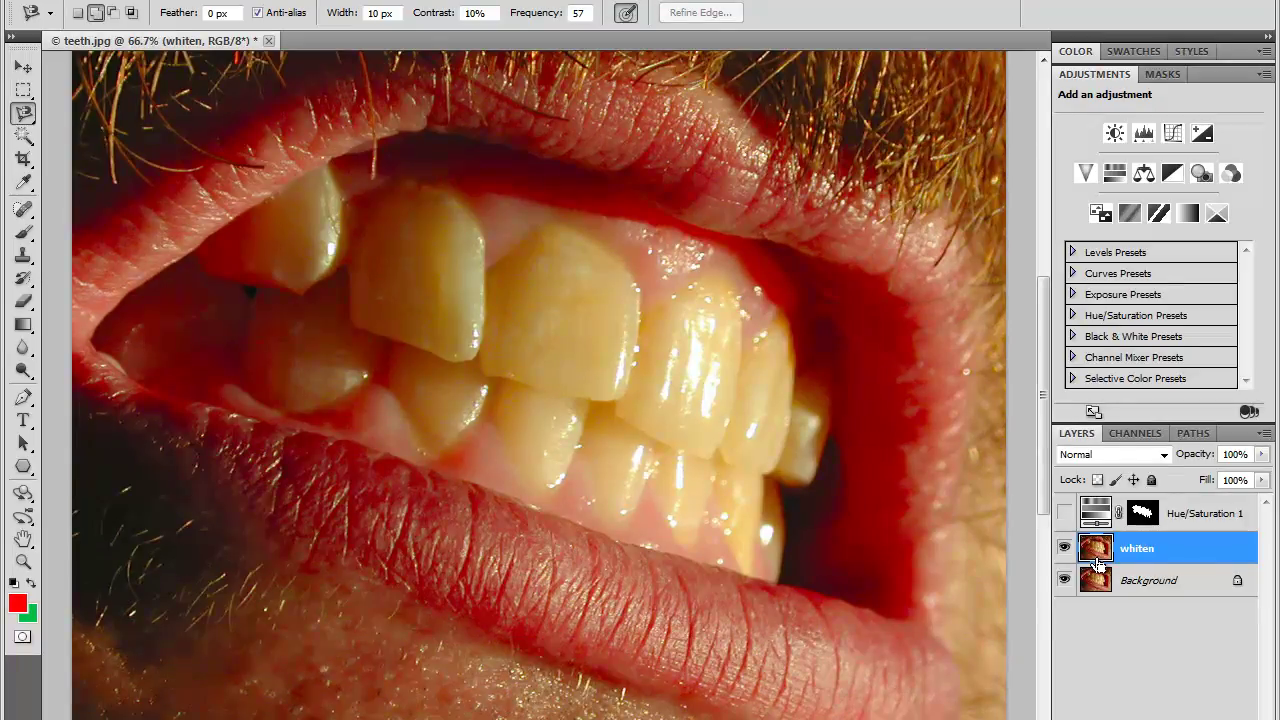
{"action": "key", "text": "ctrl+plus"}
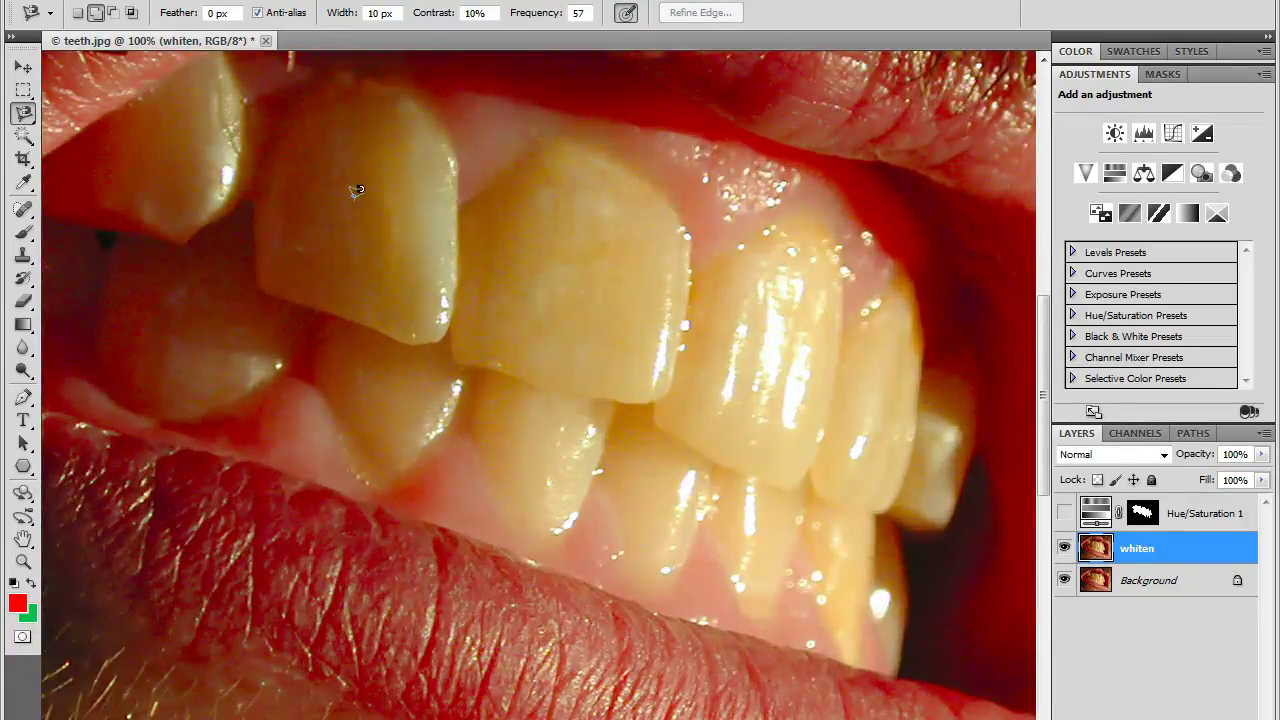
{"action": "left_click_drag", "start_coordinate": [33, 240], "coordinate": [112, 242]}
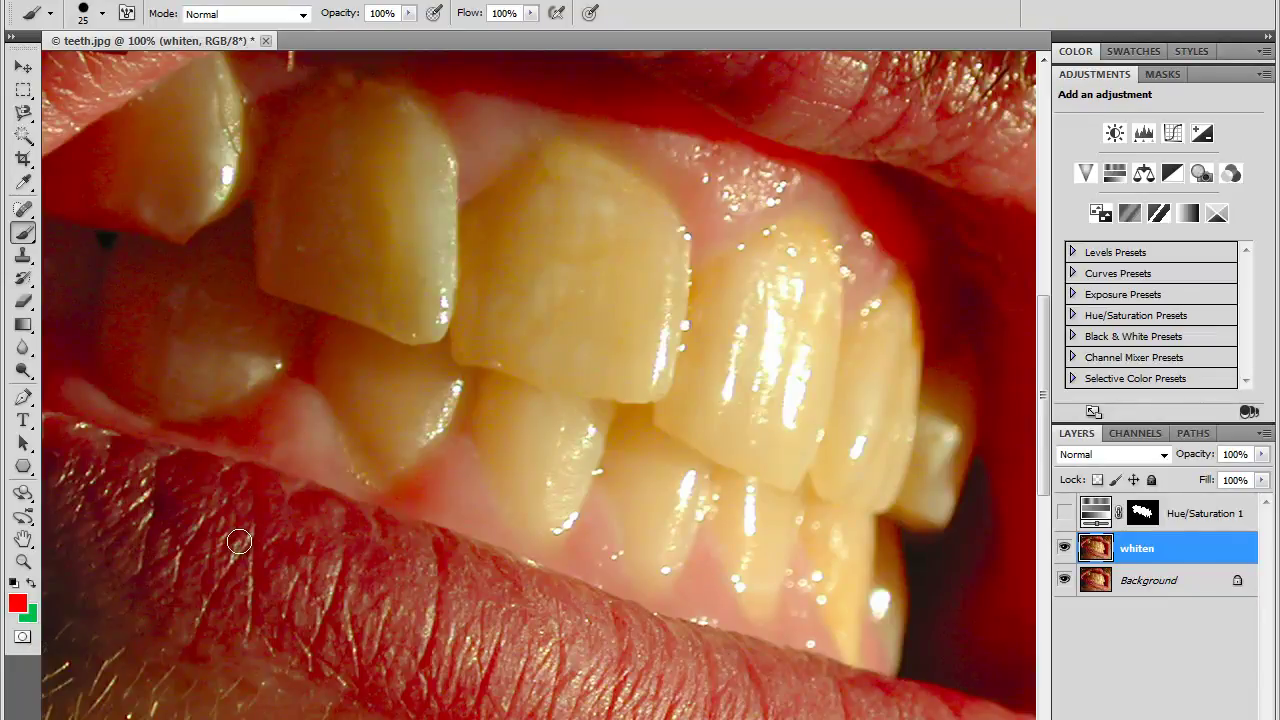
{"action": "key", "text": "d"}
{"action": "key", "text": "x"}
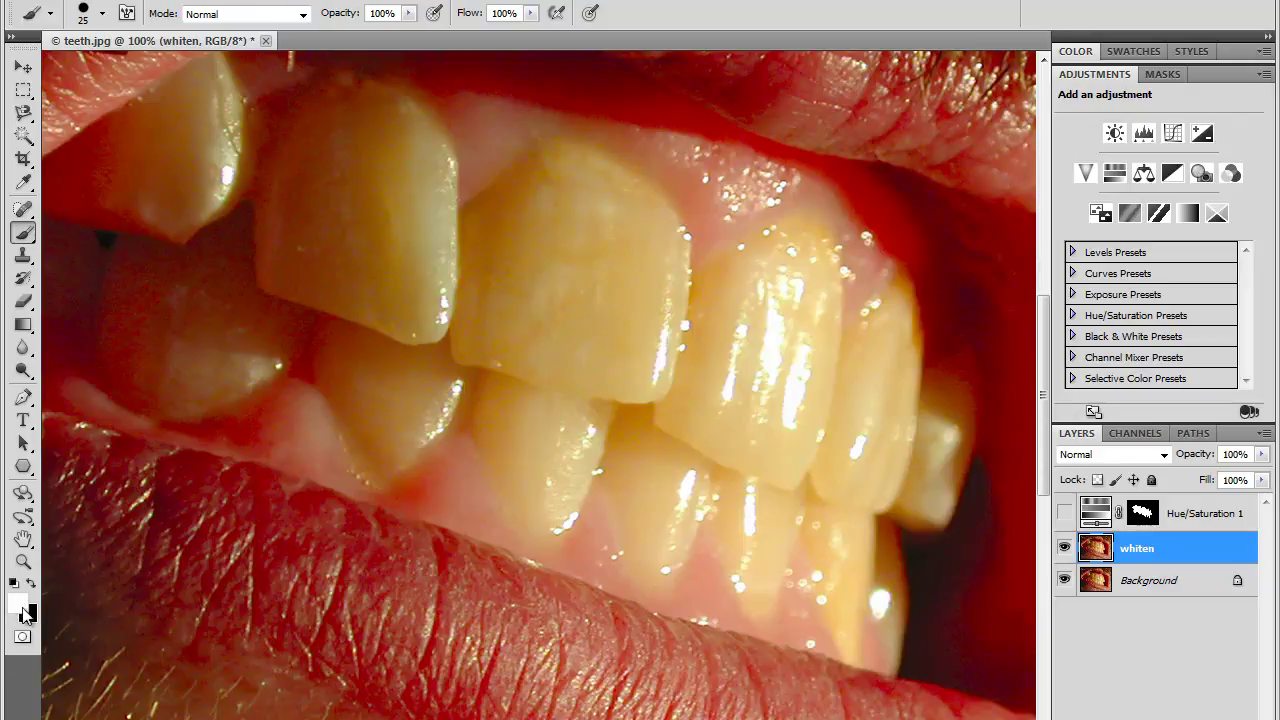
Choose a soft round brush with 0% hardness and set its size to 41 px.
{"action": "left_click", "coordinate": [102, 14]}
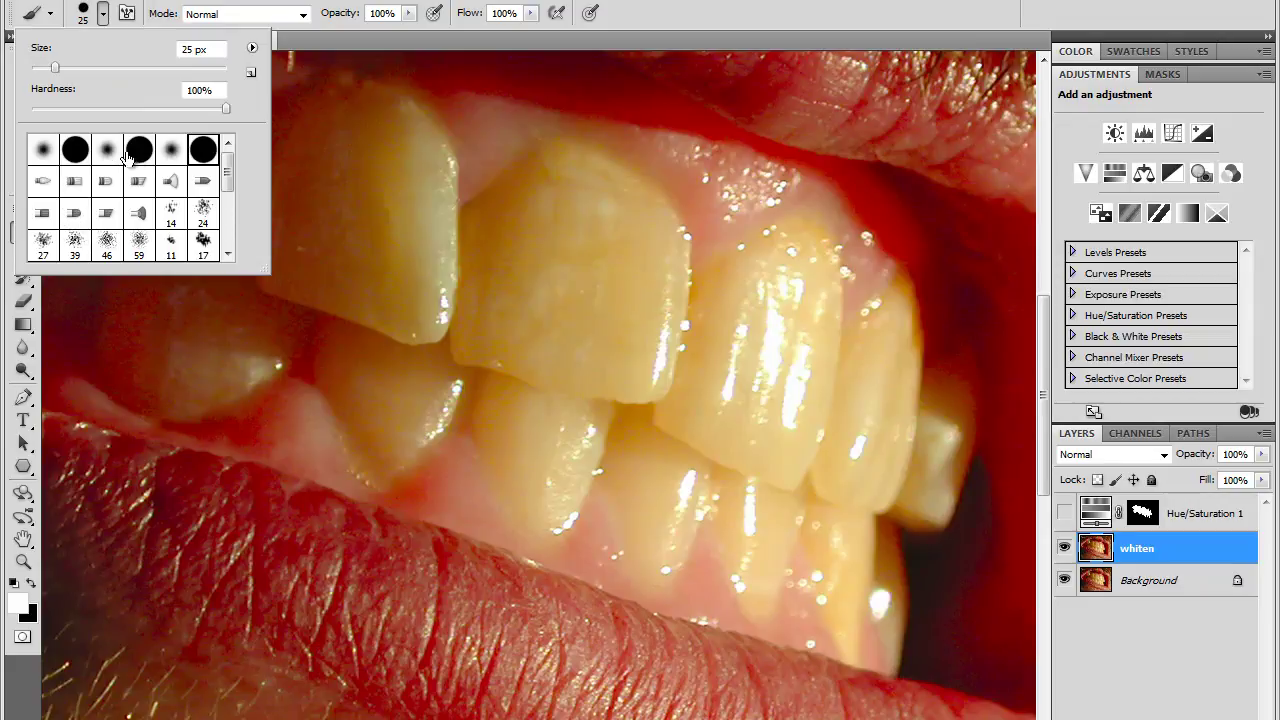
{"action": "double_click", "coordinate": [171, 150]}
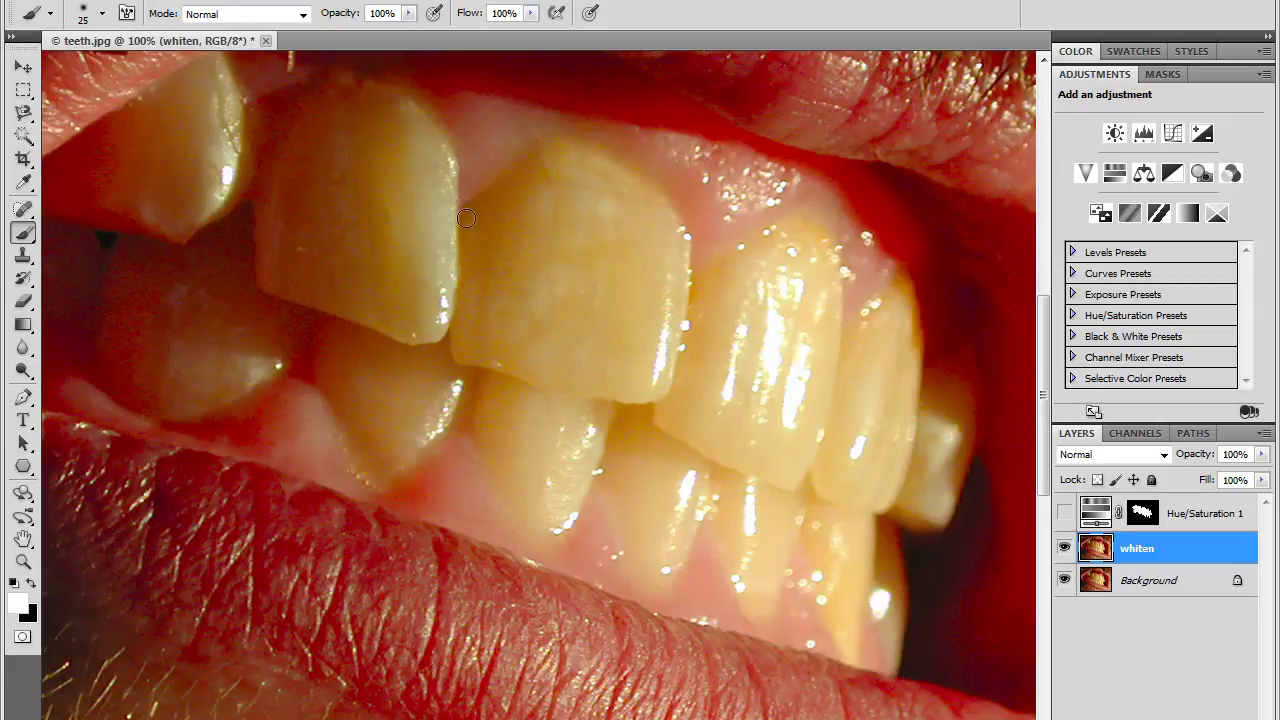
{"action": "left_click", "coordinate": [104, 22]}
{"action": "left_click_drag", "start_coordinate": [62, 67], "coordinate": [71, 70]}
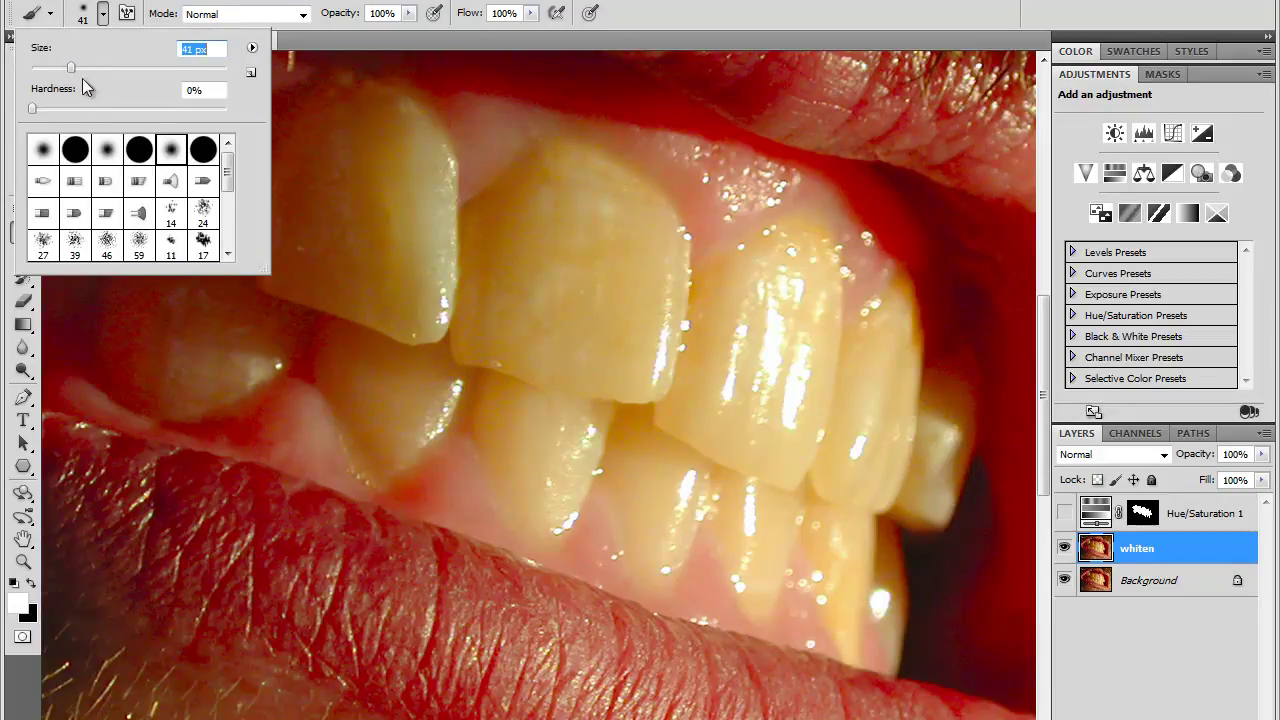
{"action": "left_click", "coordinate": [102, 14]}
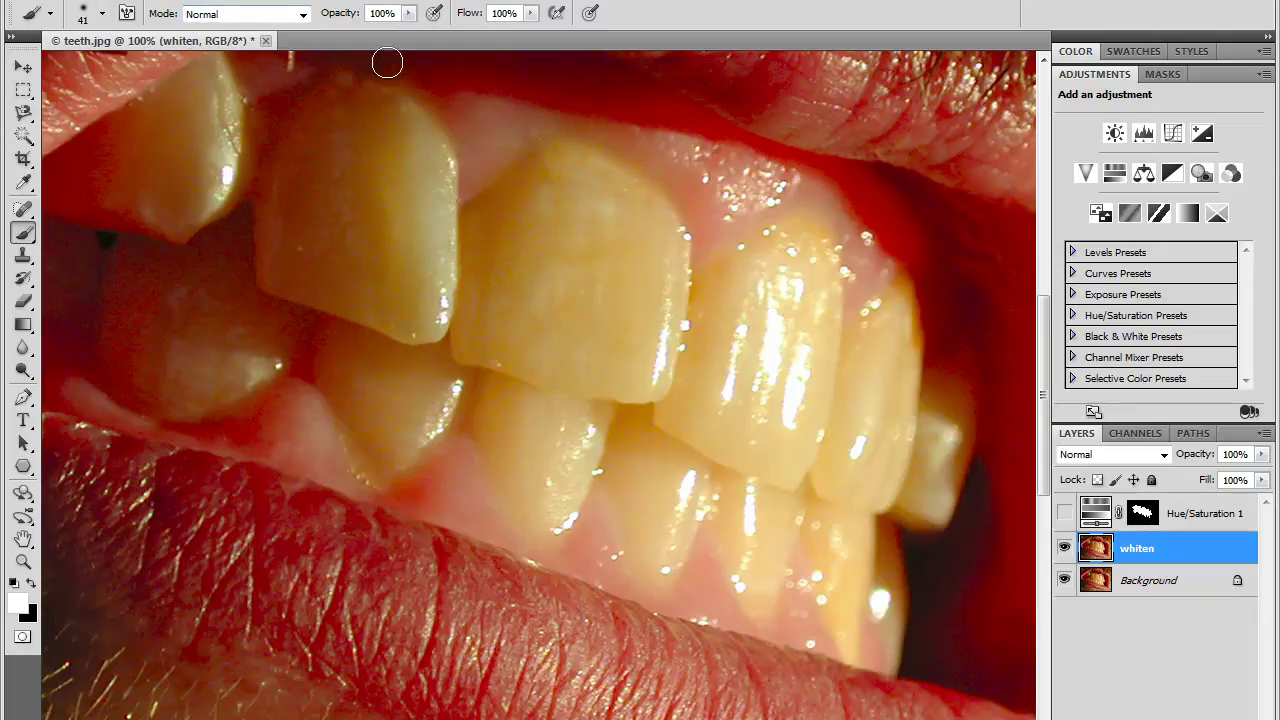
Set the brush opacity to 20% and paint white over the large upper front tooth and the two upper teeth to its right.
{"action": "mouse_move", "coordinate": [408, 13]}
{"action": "left_mouse_down"}
{"action": "mouse_move", "coordinate": [410, 45]}
{"action": "mouse_move", "coordinate": [335, 40]}
{"action": "left_mouse_up"}
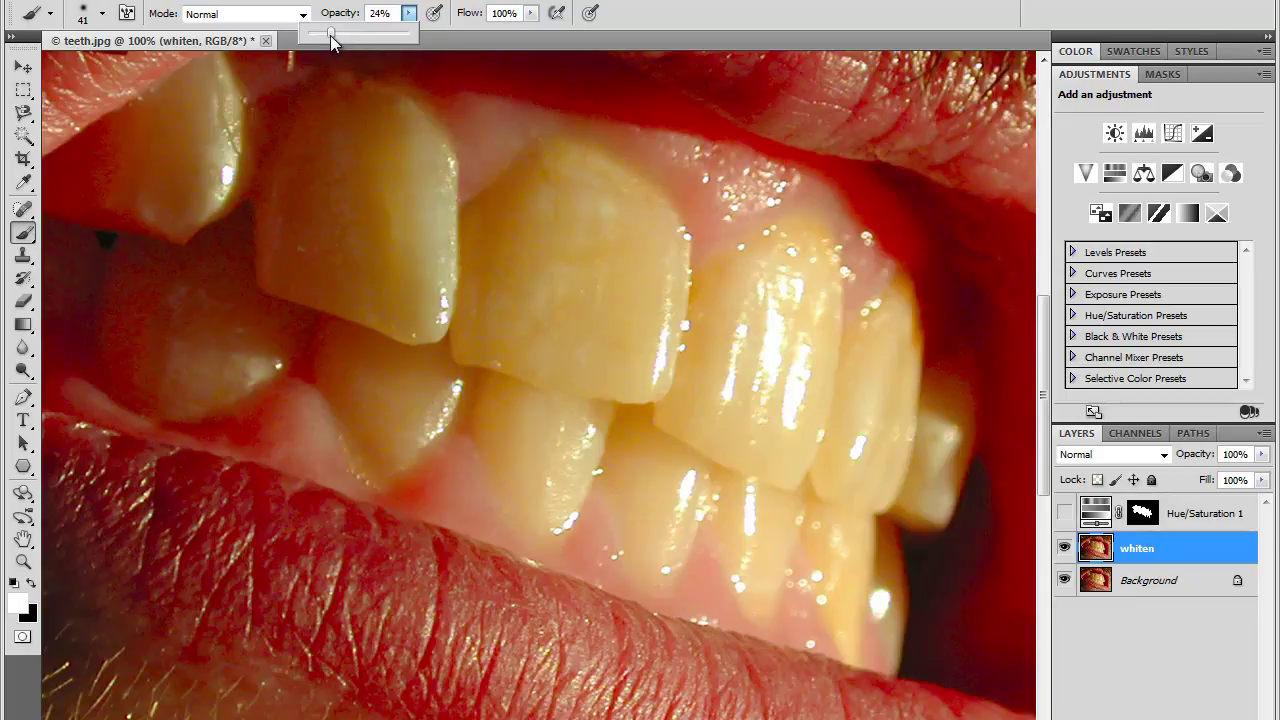
{"action": "left_click", "coordinate": [408, 18]}
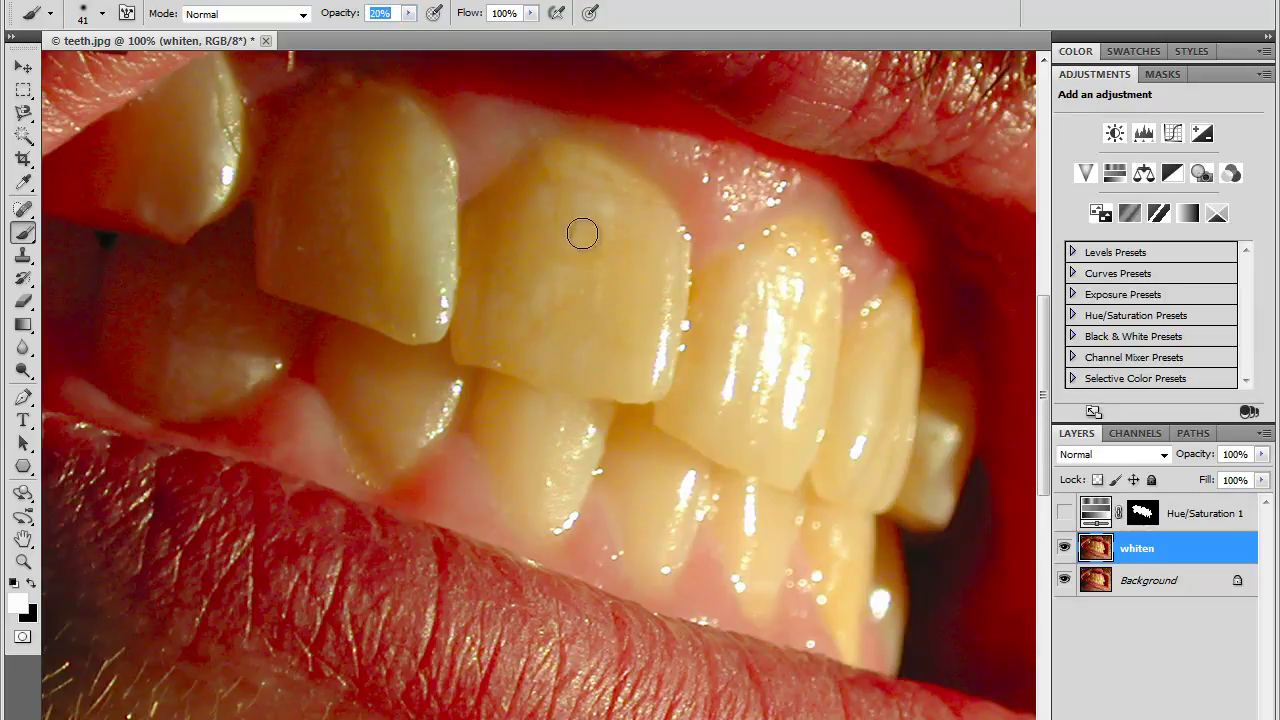
{"action": "mouse_move", "coordinate": [596, 271]}
{"action": "left_mouse_down"}
{"action": "mouse_move", "coordinate": [577, 312]}
{"action": "mouse_move", "coordinate": [605, 258]}
{"action": "mouse_move", "coordinate": [598, 241]}
{"action": "mouse_move", "coordinate": [576, 282]}
{"action": "mouse_move", "coordinate": [567, 268]}
{"action": "mouse_move", "coordinate": [518, 322]}
{"action": "mouse_move", "coordinate": [524, 343]}
{"action": "mouse_move", "coordinate": [621, 304]}
{"action": "mouse_move", "coordinate": [610, 326]}
{"action": "mouse_move", "coordinate": [637, 320]}
{"action": "mouse_move", "coordinate": [649, 366]}
{"action": "mouse_move", "coordinate": [673, 263]}
{"action": "mouse_move", "coordinate": [634, 293]}
{"action": "mouse_move", "coordinate": [618, 214]}
{"action": "mouse_move", "coordinate": [572, 185]}
{"action": "mouse_move", "coordinate": [538, 213]}
{"action": "mouse_move", "coordinate": [528, 254]}
{"action": "mouse_move", "coordinate": [515, 257]}
{"action": "mouse_move", "coordinate": [514, 230]}
{"action": "mouse_move", "coordinate": [512, 287]}
{"action": "mouse_move", "coordinate": [503, 281]}
{"action": "mouse_move", "coordinate": [461, 342]}
{"action": "mouse_move", "coordinate": [546, 377]}
{"action": "mouse_move", "coordinate": [651, 380]}
{"action": "mouse_move", "coordinate": [671, 263]}
{"action": "mouse_move", "coordinate": [657, 219]}
{"action": "mouse_move", "coordinate": [674, 242]}
{"action": "mouse_move", "coordinate": [632, 193]}
{"action": "mouse_move", "coordinate": [568, 158]}
{"action": "mouse_move", "coordinate": [535, 174]}
{"action": "mouse_move", "coordinate": [543, 163]}
{"action": "mouse_move", "coordinate": [526, 197]}
{"action": "mouse_move", "coordinate": [484, 215]}
{"action": "mouse_move", "coordinate": [467, 332]}
{"action": "mouse_move", "coordinate": [475, 341]}
{"action": "mouse_move", "coordinate": [548, 276]}
{"action": "mouse_move", "coordinate": [566, 199]}
{"action": "mouse_move", "coordinate": [530, 176]}
{"action": "mouse_move", "coordinate": [475, 281]}
{"action": "mouse_move", "coordinate": [551, 360]}
{"action": "mouse_move", "coordinate": [660, 235]}
{"action": "mouse_move", "coordinate": [557, 180]}
{"action": "mouse_move", "coordinate": [751, 314]}
{"action": "mouse_move", "coordinate": [711, 317]}
{"action": "mouse_move", "coordinate": [724, 343]}
{"action": "mouse_move", "coordinate": [676, 411]}
{"action": "left_mouse_up"}
{"action": "mouse_move", "coordinate": [676, 422]}
{"action": "left_mouse_down"}
{"action": "mouse_move", "coordinate": [792, 466]}
{"action": "mouse_move", "coordinate": [806, 377]}
{"action": "mouse_move", "coordinate": [778, 425]}
{"action": "mouse_move", "coordinate": [764, 426]}
{"action": "mouse_move", "coordinate": [772, 384]}
{"action": "mouse_move", "coordinate": [728, 428]}
{"action": "mouse_move", "coordinate": [768, 382]}
{"action": "mouse_move", "coordinate": [768, 275]}
{"action": "mouse_move", "coordinate": [714, 324]}
{"action": "mouse_move", "coordinate": [702, 296]}
{"action": "mouse_move", "coordinate": [694, 316]}
{"action": "mouse_move", "coordinate": [705, 267]}
{"action": "mouse_move", "coordinate": [733, 270]}
{"action": "mouse_move", "coordinate": [797, 230]}
{"action": "mouse_move", "coordinate": [786, 245]}
{"action": "mouse_move", "coordinate": [810, 247]}
{"action": "mouse_move", "coordinate": [833, 286]}
{"action": "mouse_move", "coordinate": [743, 281]}
{"action": "left_mouse_up"}
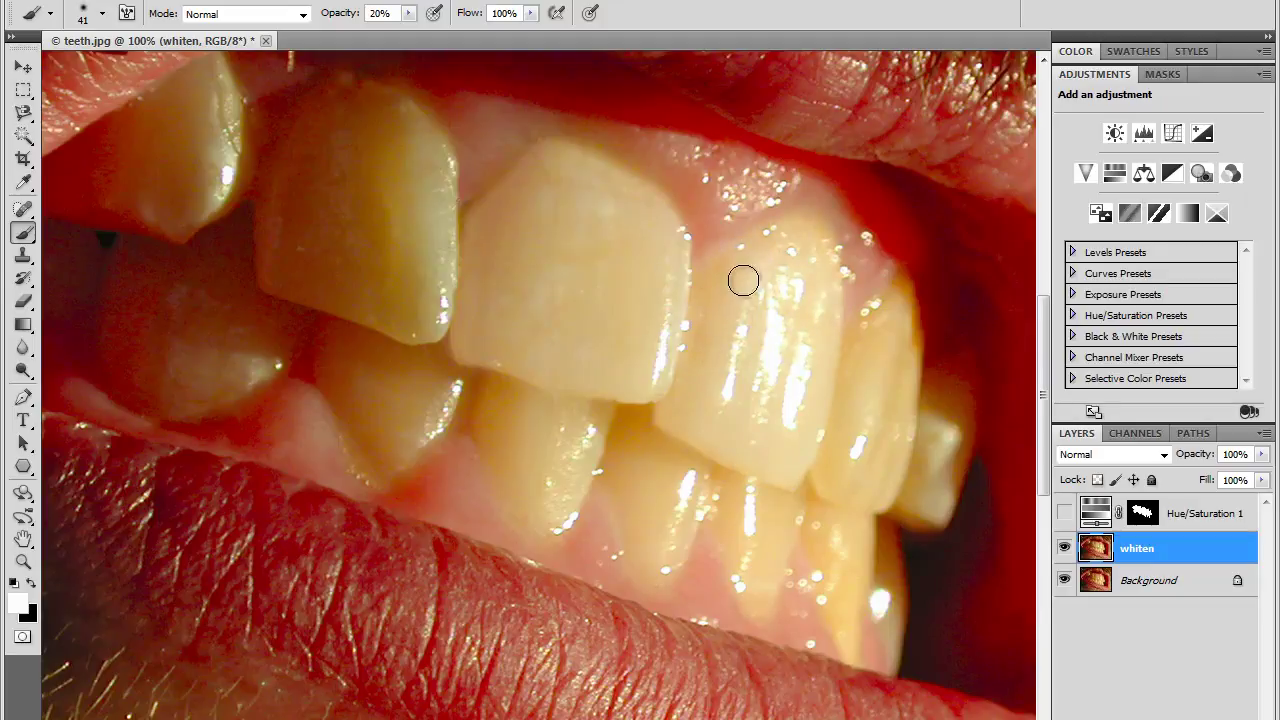
{"action": "mouse_move", "coordinate": [717, 401]}
{"action": "left_mouse_down"}
{"action": "mouse_move", "coordinate": [844, 389]}
{"action": "mouse_move", "coordinate": [861, 418]}
{"action": "mouse_move", "coordinate": [831, 481]}
{"action": "mouse_move", "coordinate": [853, 495]}
{"action": "mouse_move", "coordinate": [884, 454]}
{"action": "mouse_move", "coordinate": [876, 494]}
{"action": "mouse_move", "coordinate": [896, 436]}
{"action": "mouse_move", "coordinate": [898, 316]}
{"action": "mouse_move", "coordinate": [854, 374]}
{"action": "mouse_move", "coordinate": [864, 331]}
{"action": "mouse_move", "coordinate": [870, 413]}
{"action": "left_mouse_up"}
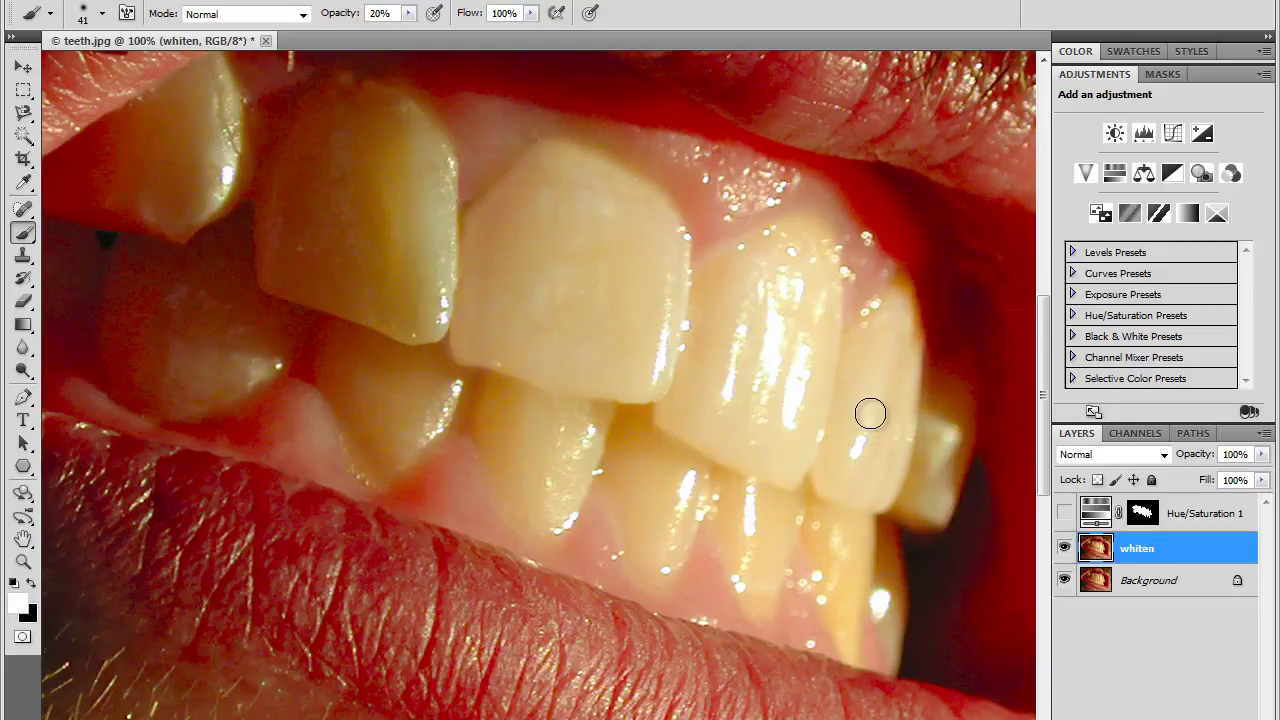
Compare the whole image with and without the brushed whitening by toggling the whiten layer's visibility.
{"action": "key", "text": "ctrl+minus"}
{"action": "key", "text": "ctrl+minus"}
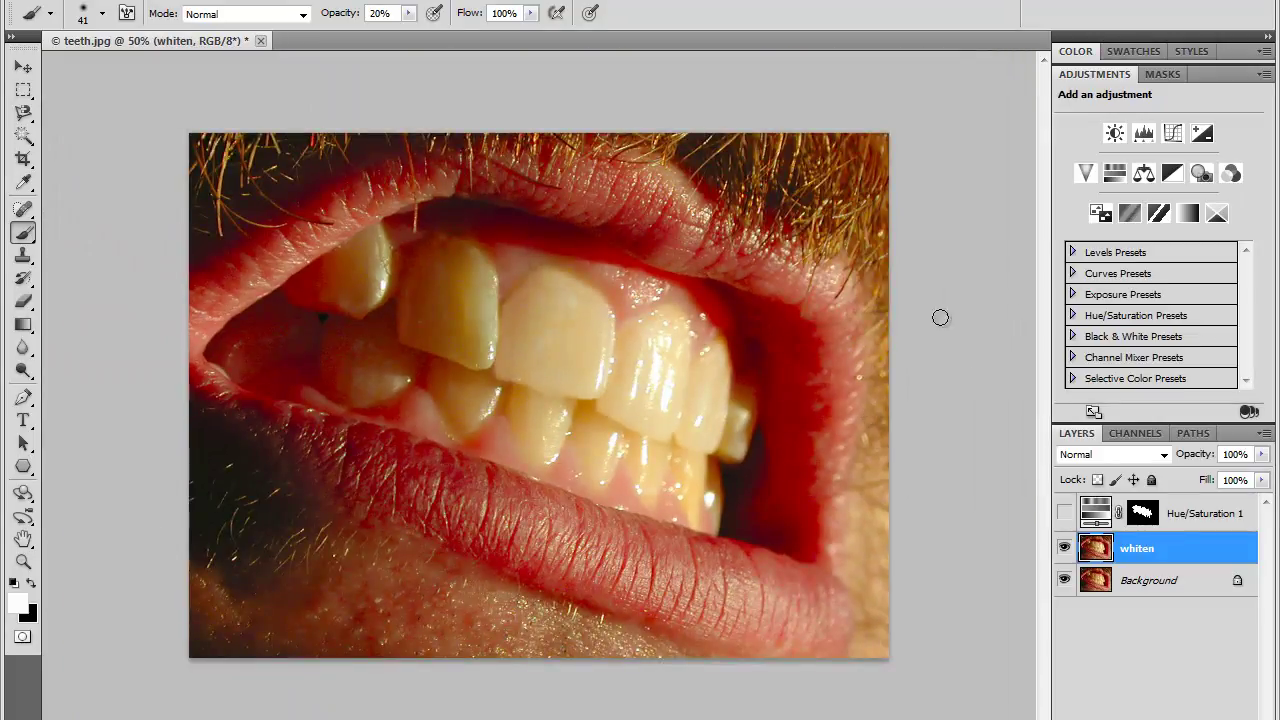
{"action": "left_click", "coordinate": [1064, 549]}
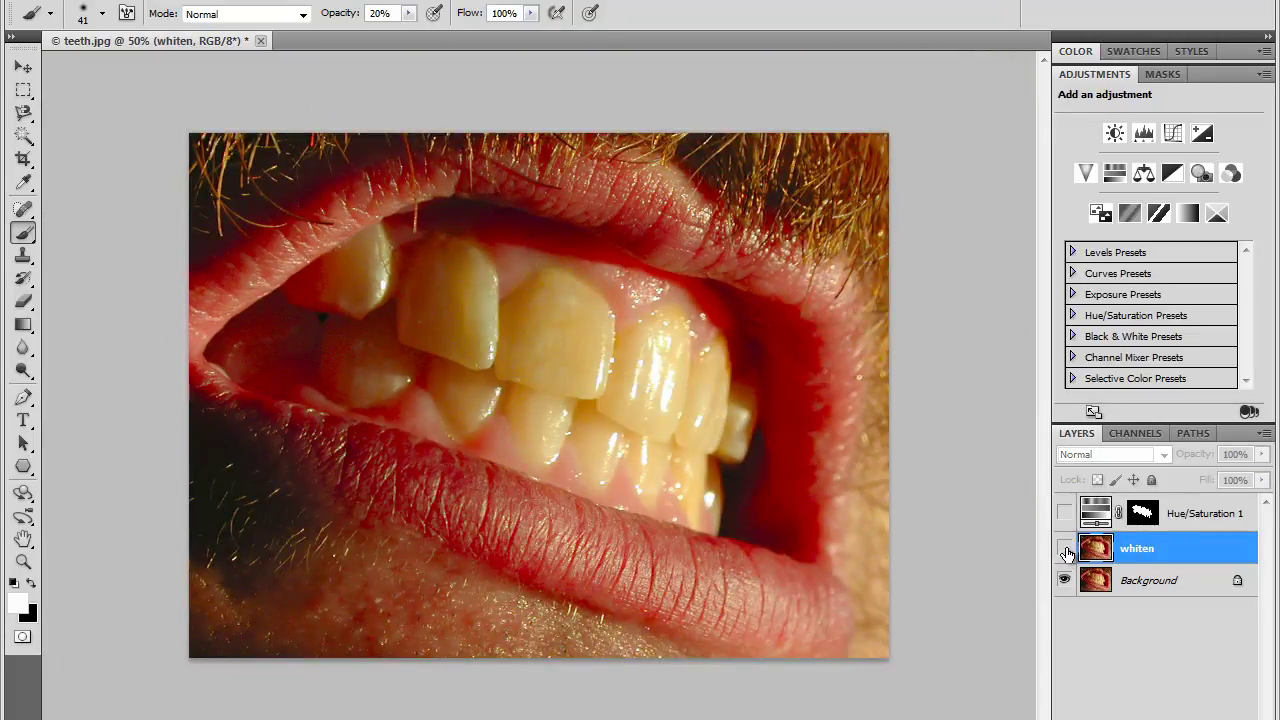
{"action": "left_click", "coordinate": [1064, 549]}
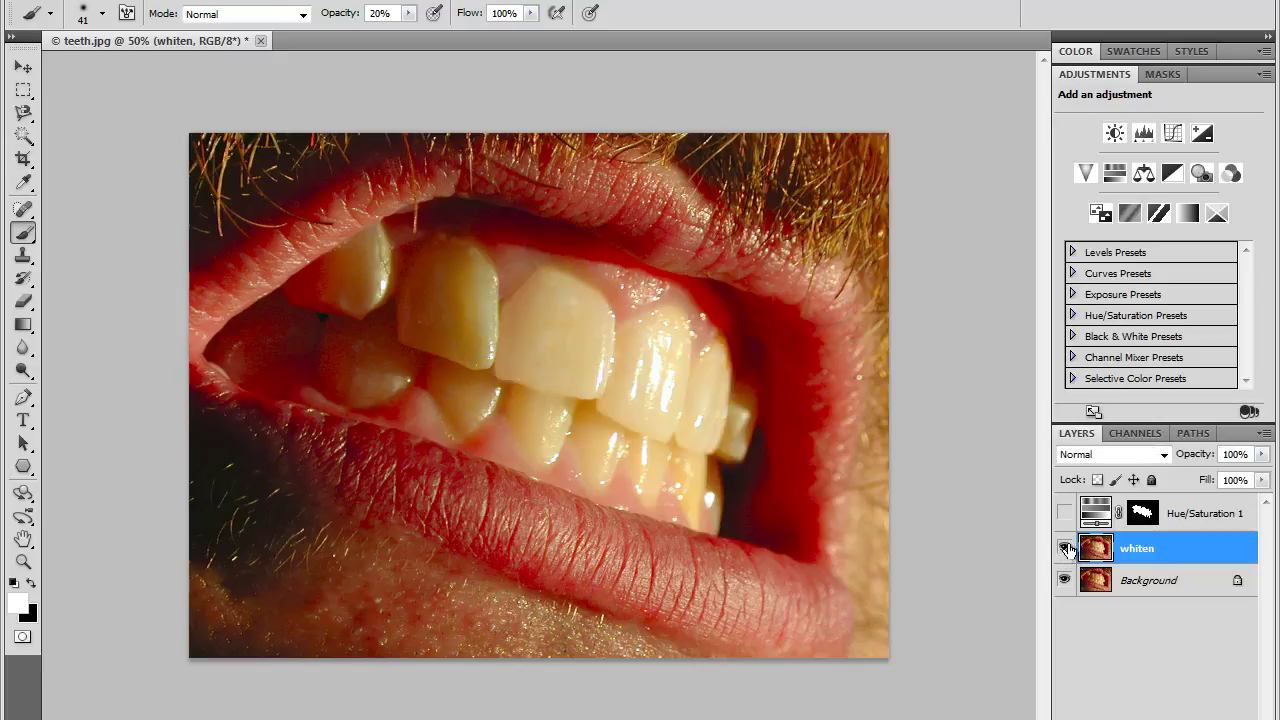